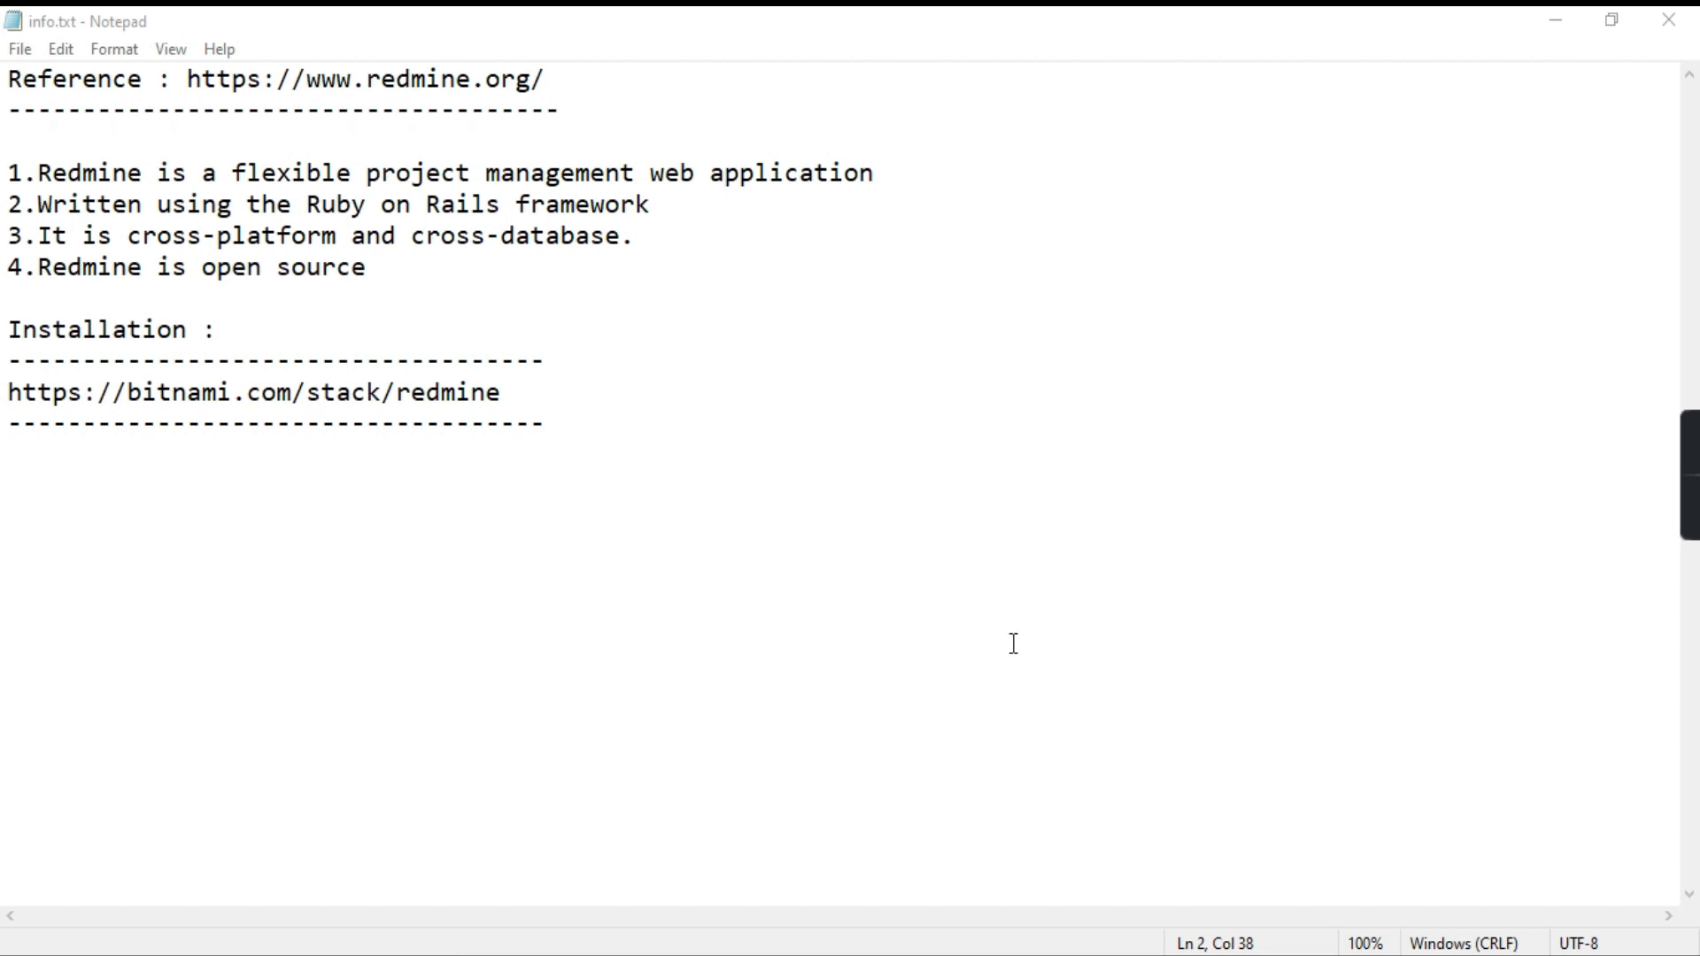
# Step: Bring Chrome forward, switch to the Bitnami Redmine tab and open its Win / Mac / Linux installers
pyautogui.moveTo(868, 901)
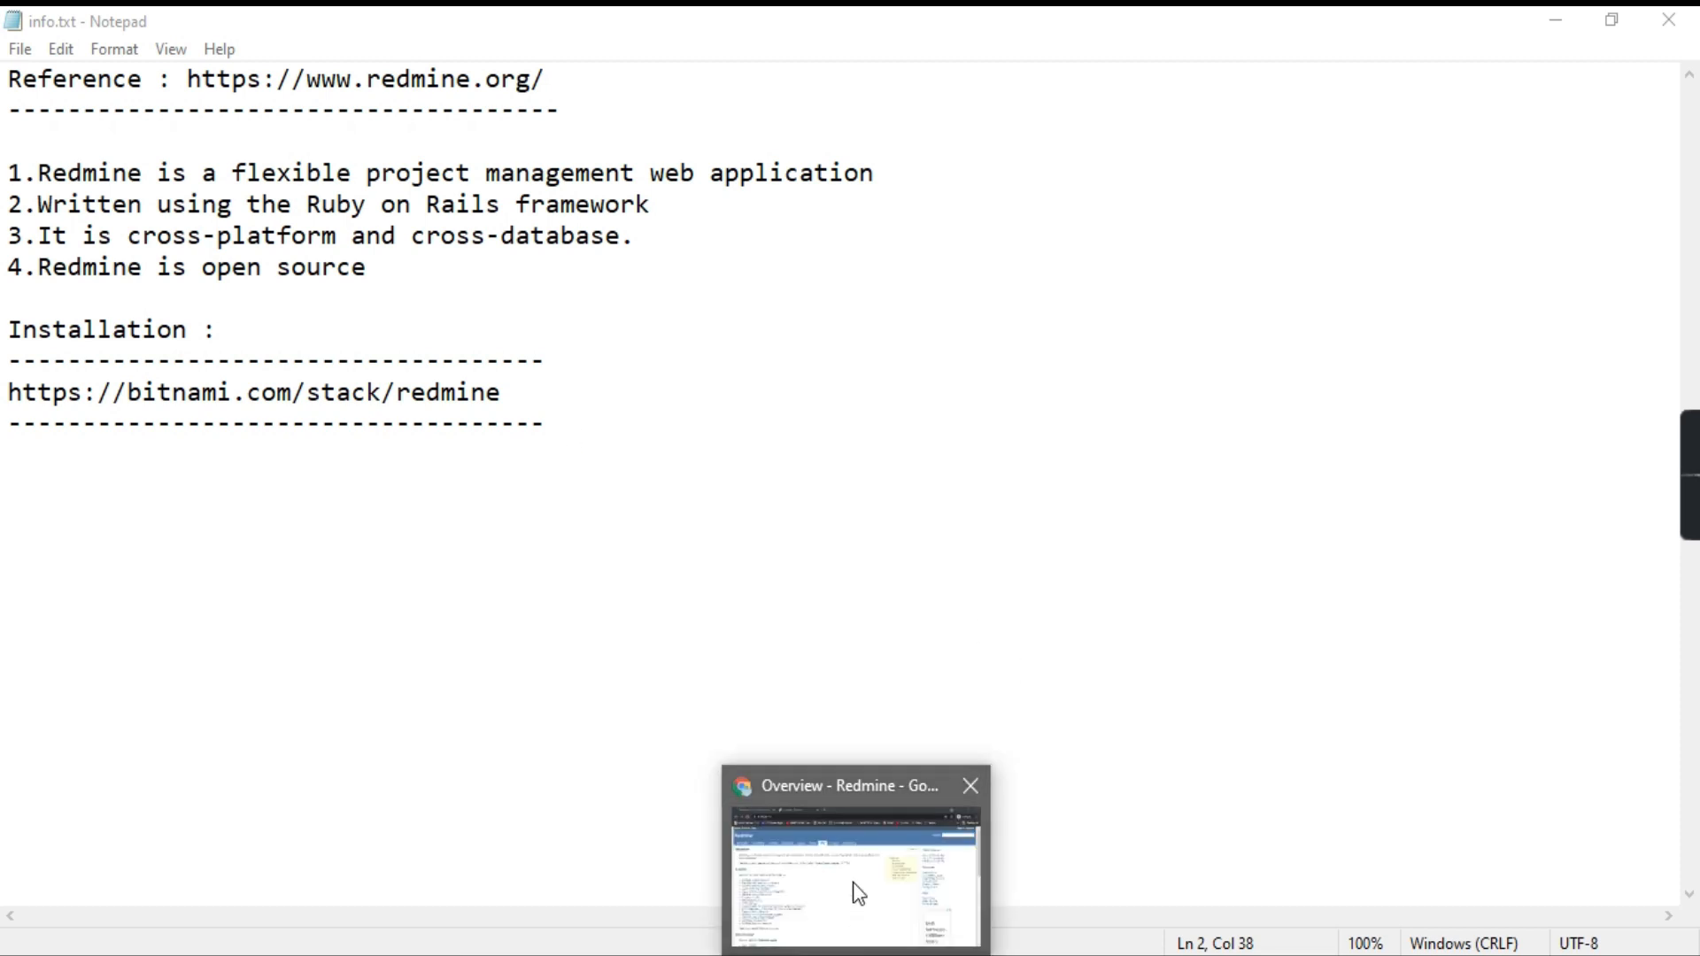
pyautogui.click(873, 872)
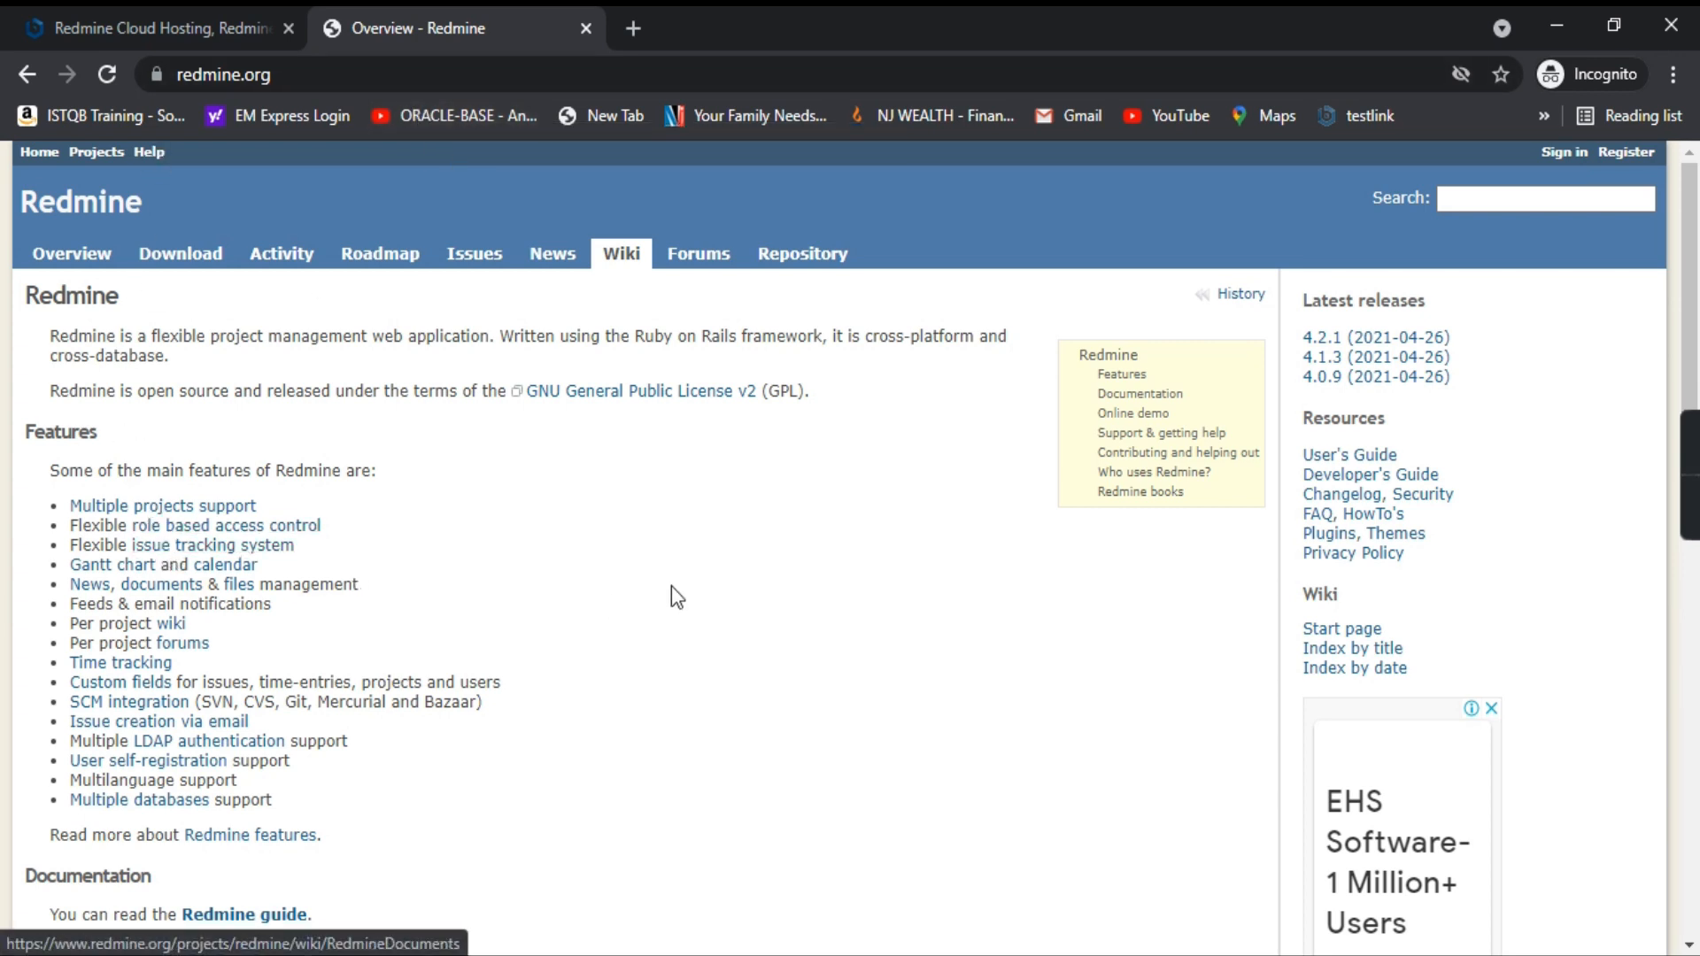
pyautogui.scroll(-3, 620, 611)
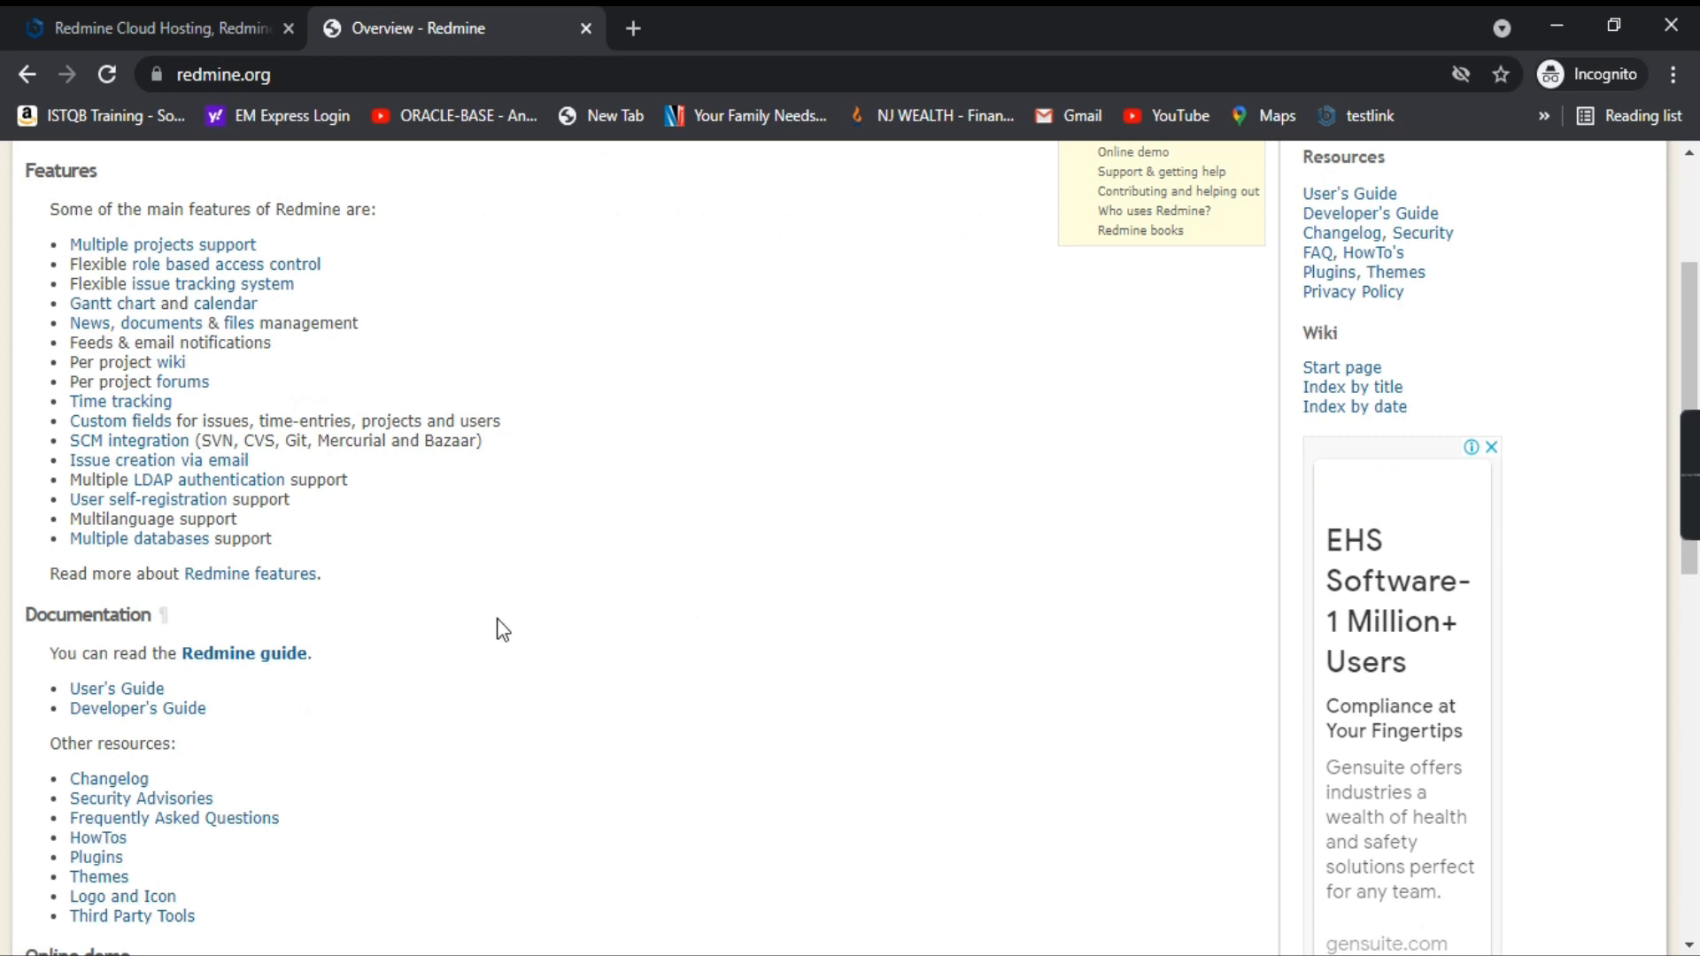
pyautogui.scroll(3, 496, 634)
pyautogui.click(109, 40)
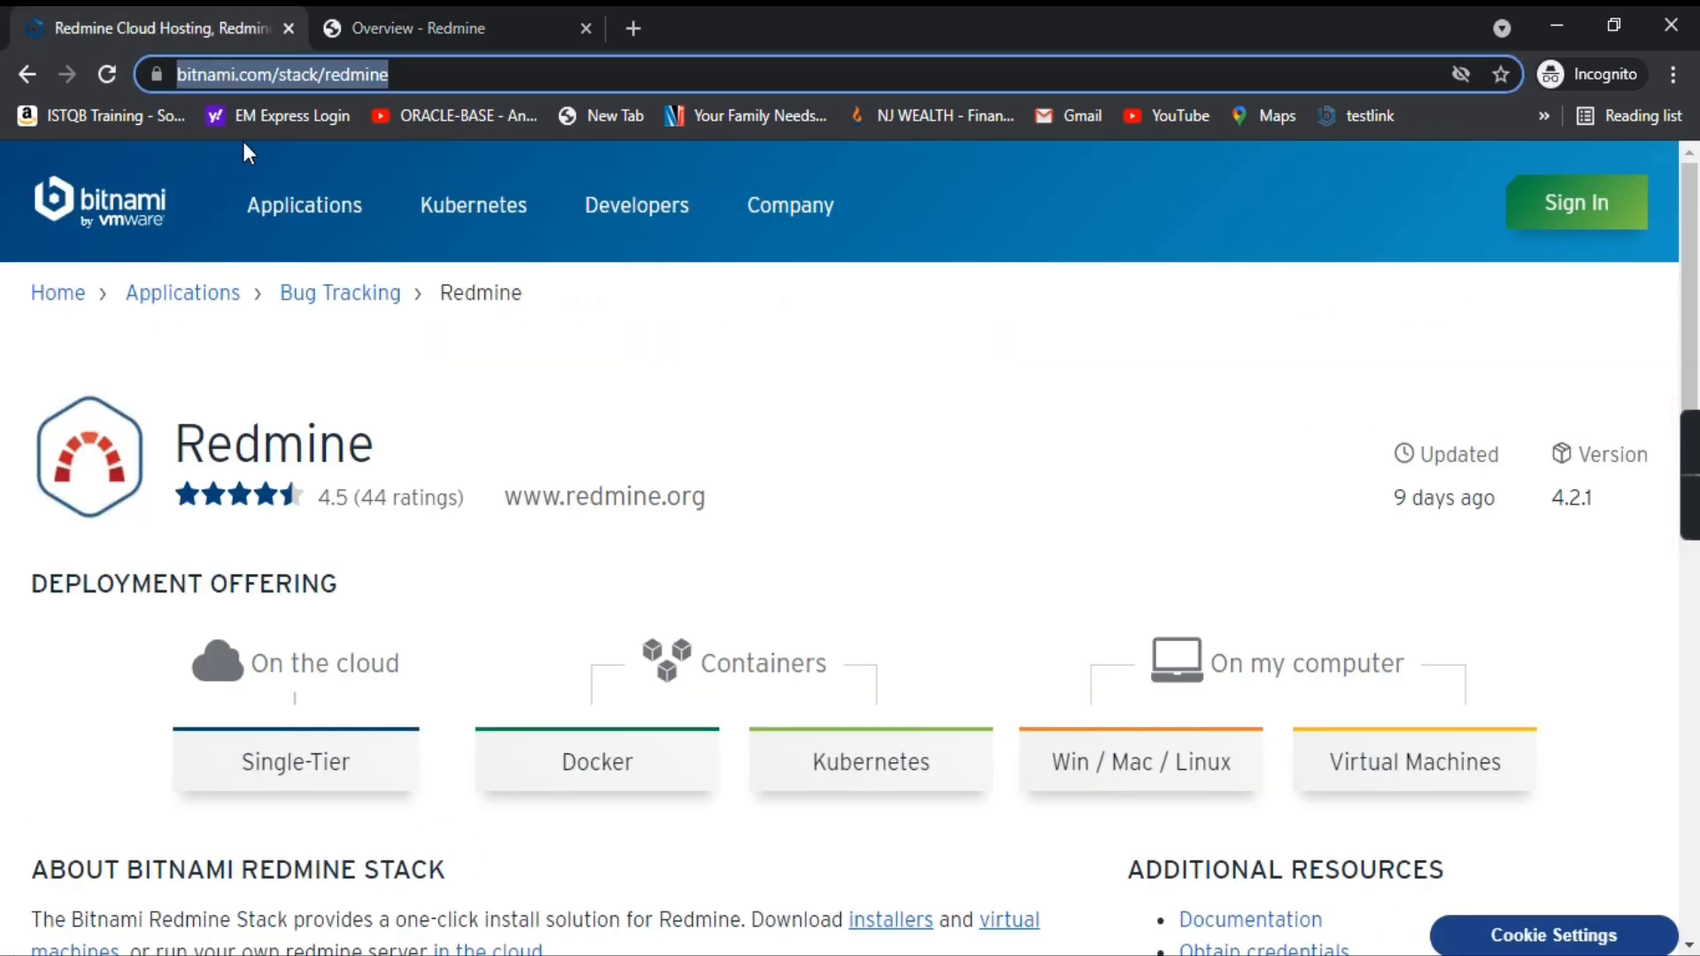
pyautogui.scroll(-4, 312, 461)
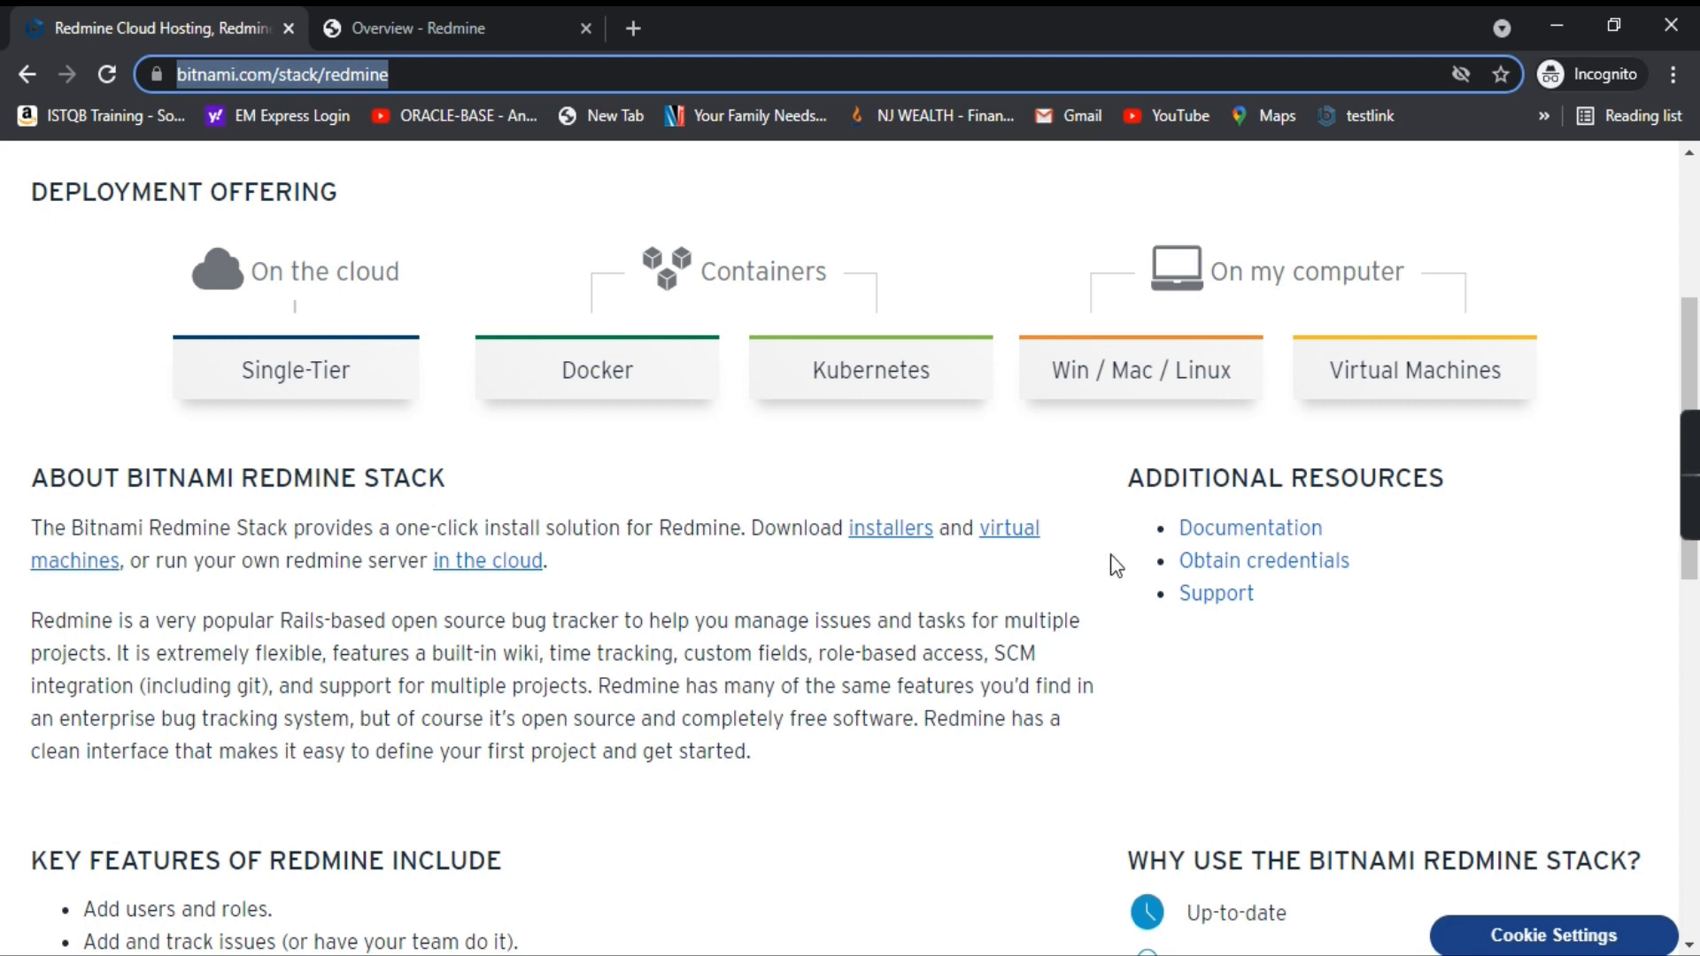
pyautogui.click(1094, 388)
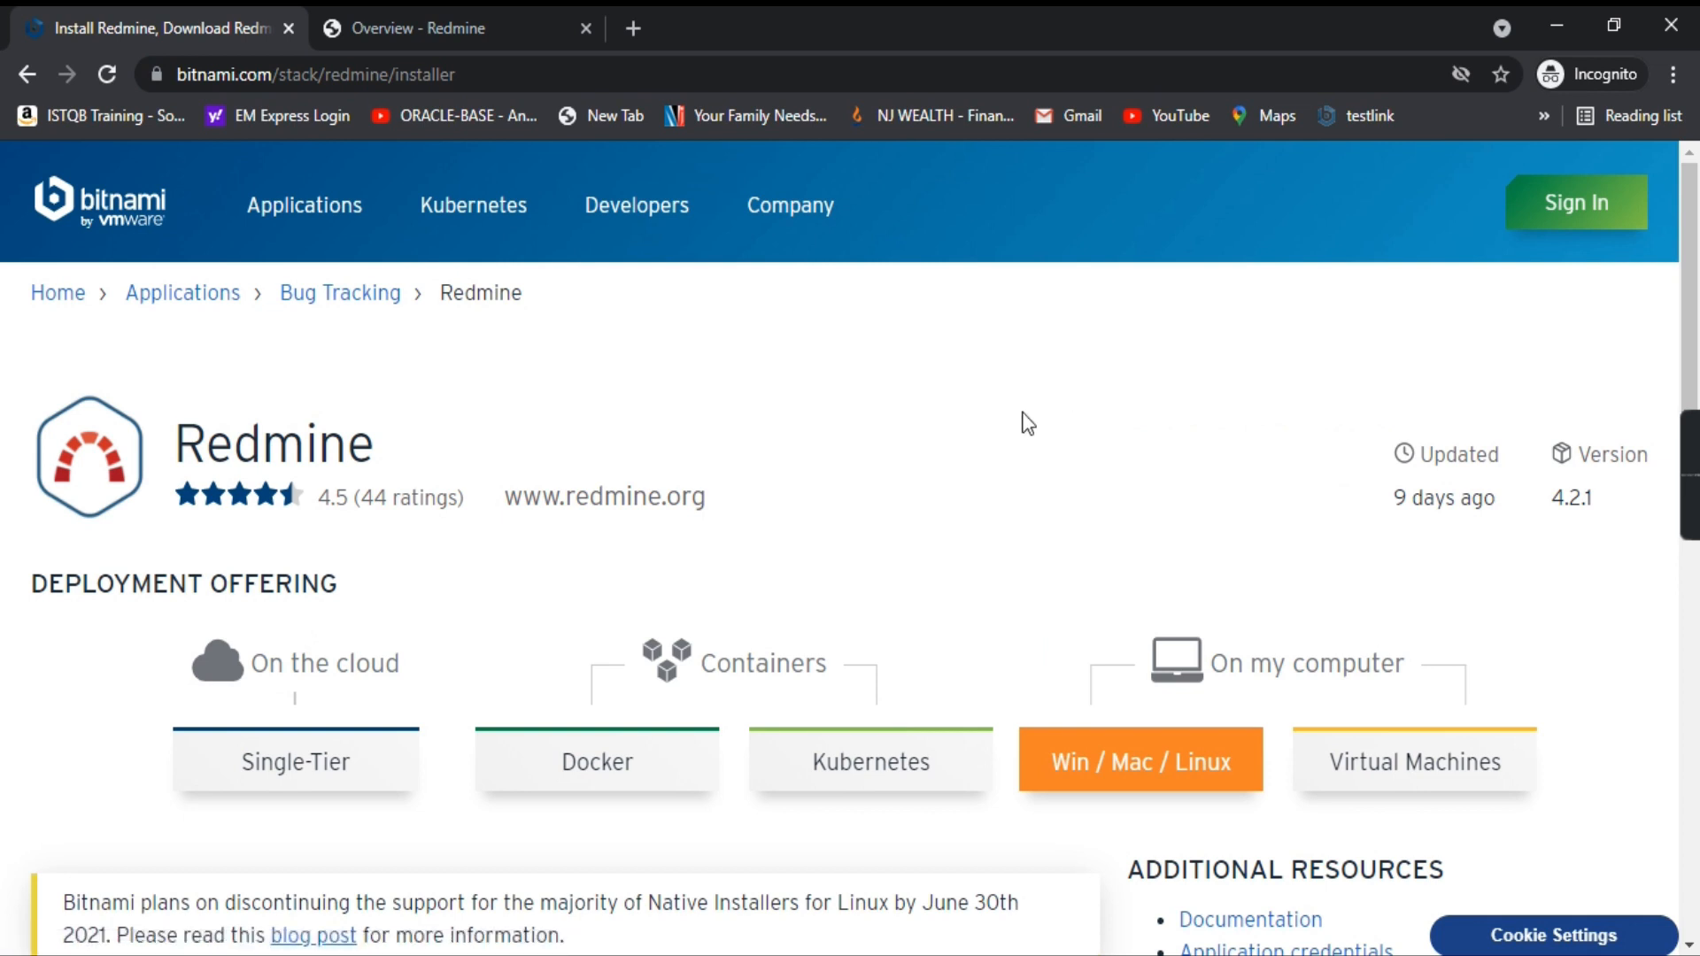
# Step: Scroll down to the Download Installers list showing Windows 64-bit version 4.2.1-2
pyautogui.scroll(-7, 958, 437)
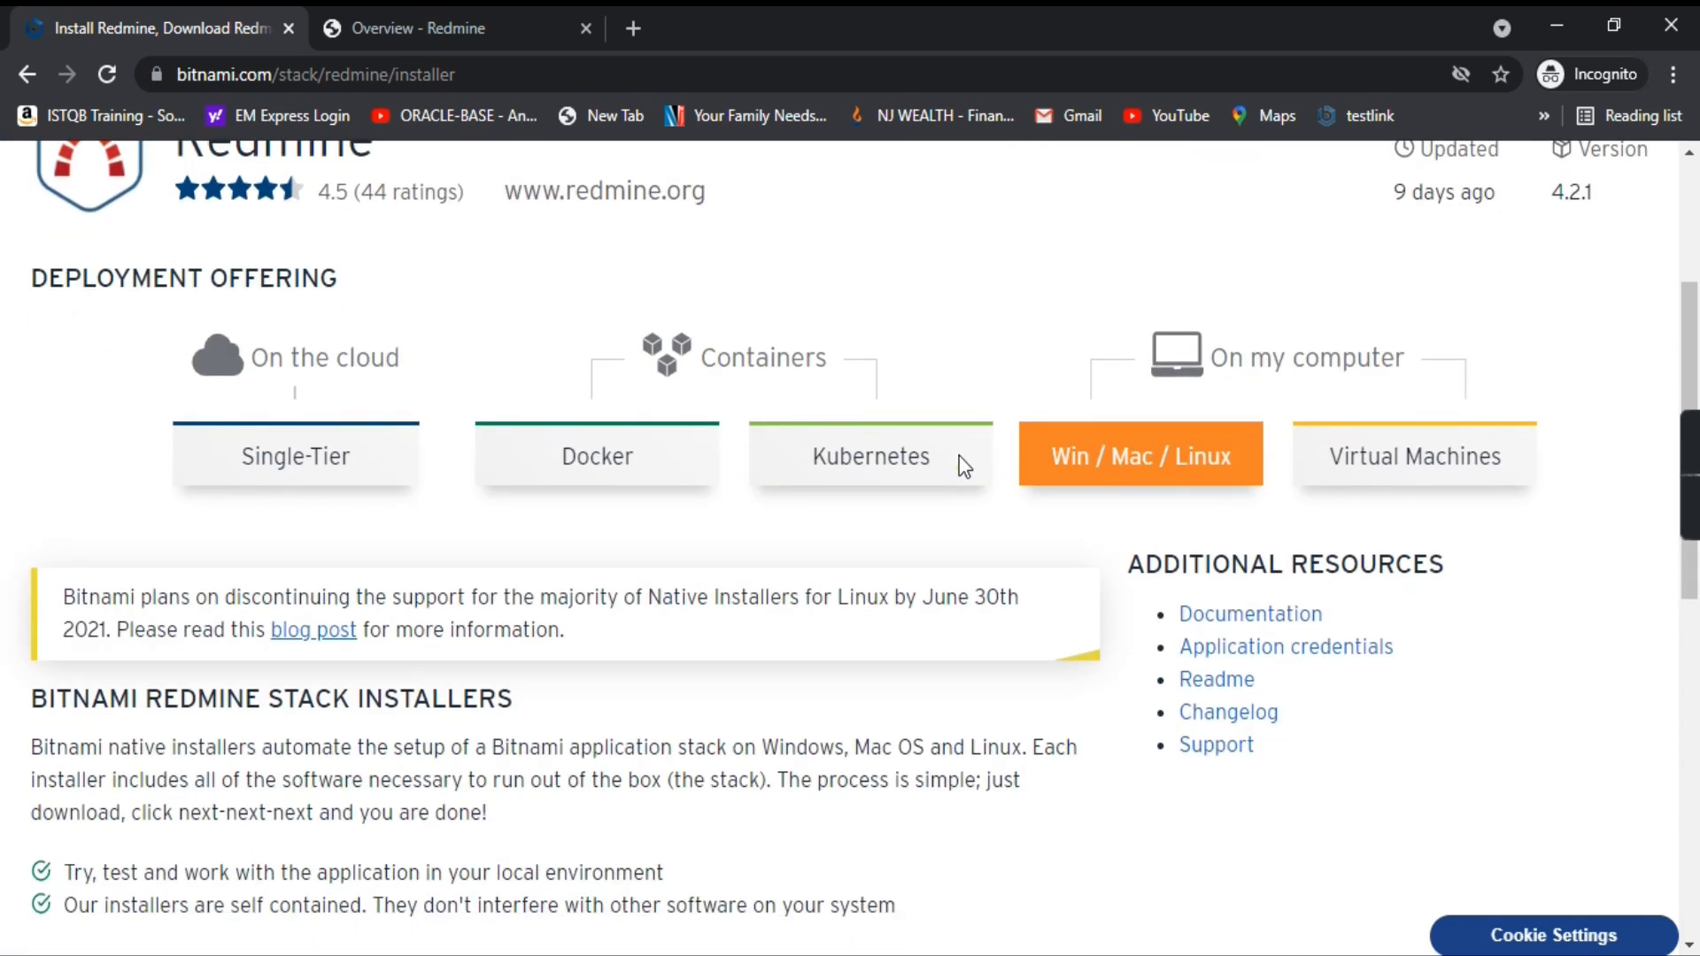
pyautogui.scroll(-3, 869, 582)
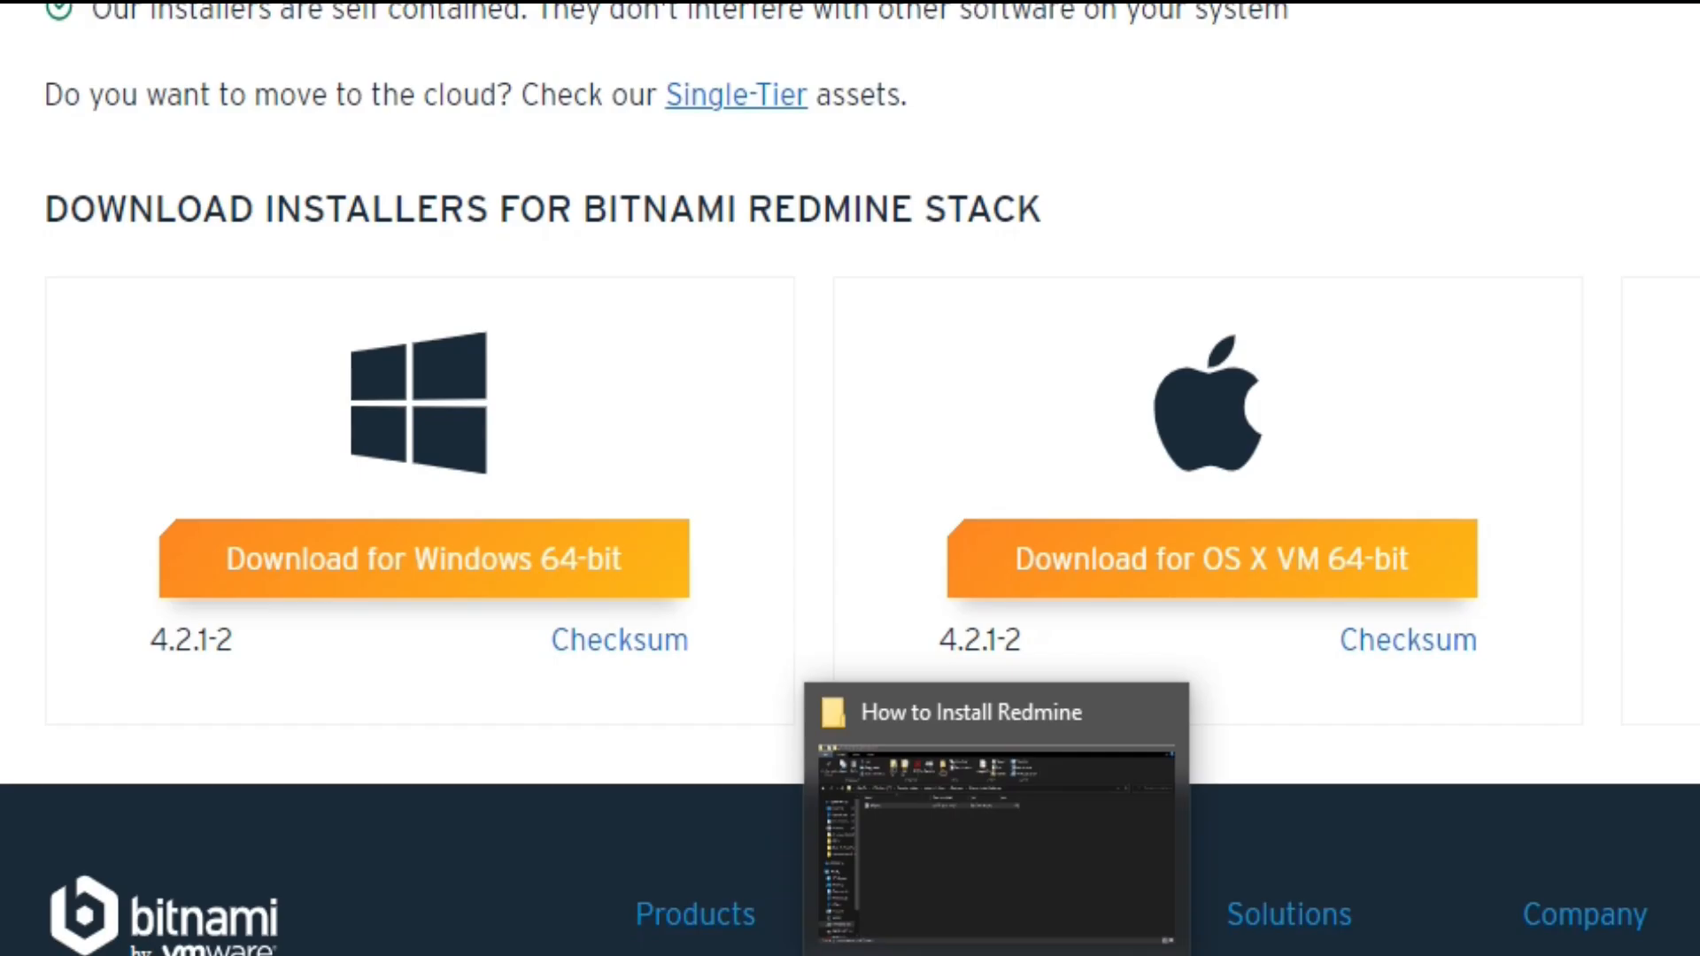
pyautogui.click(696, 951)
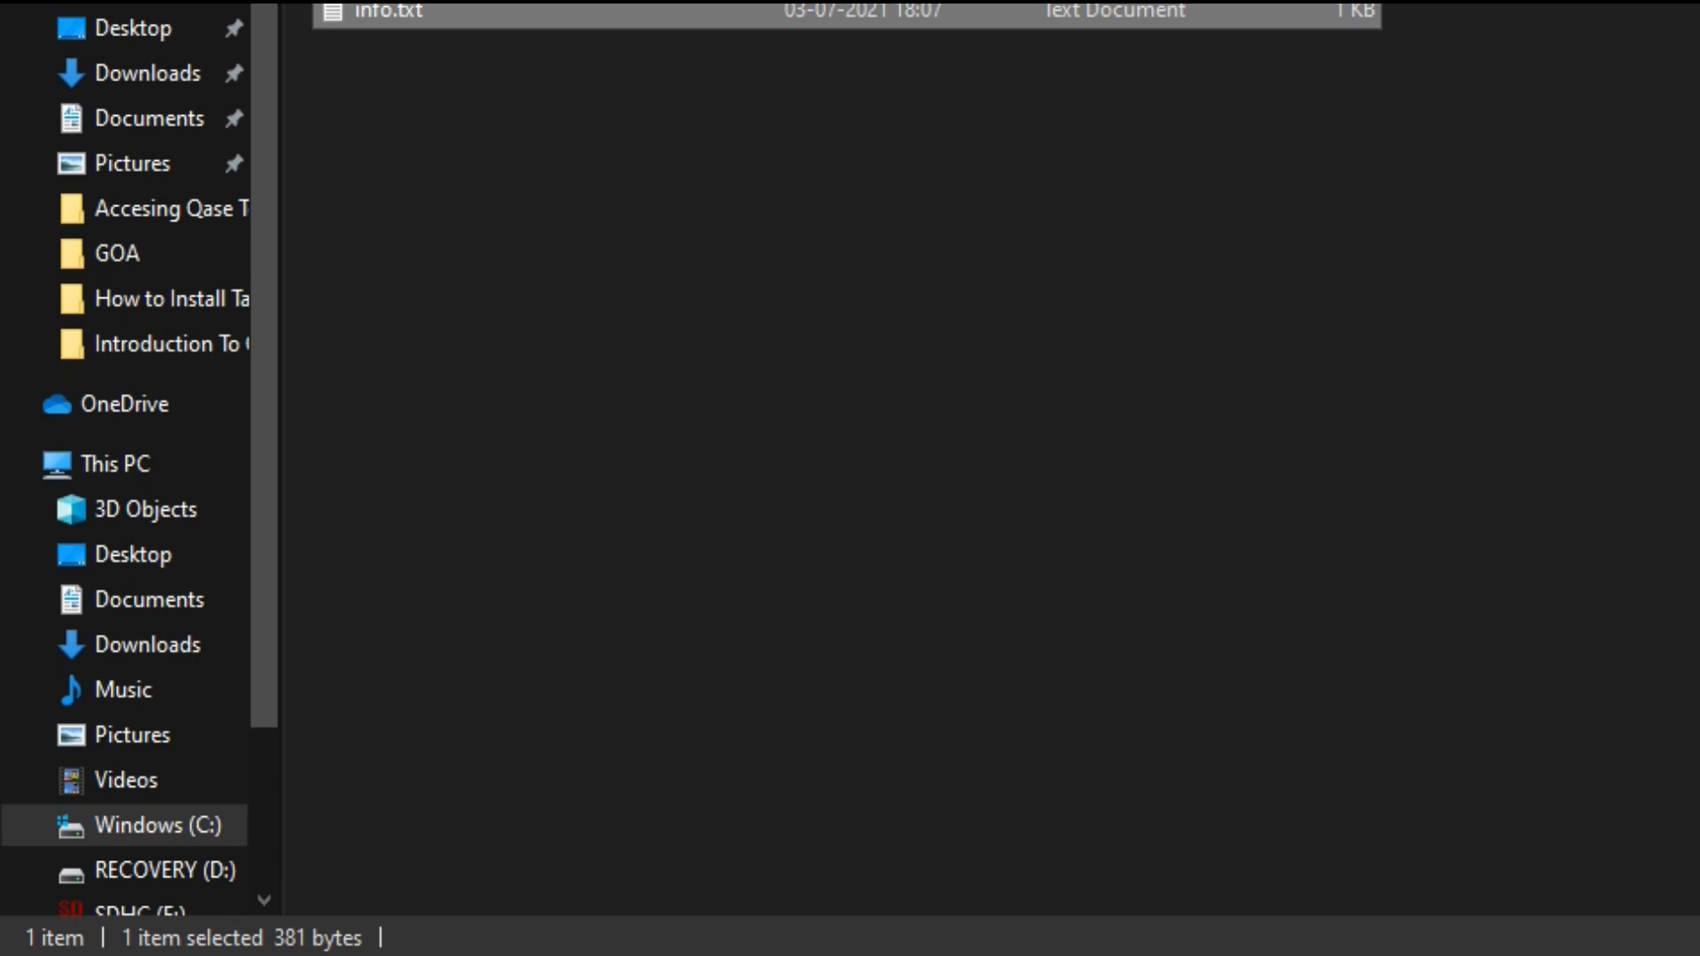
# Step: Open the Software folder and select bitnami-redmine-4.1.1-6-windows-x64-installer.exe to launch it
pyautogui.click(619, 2)
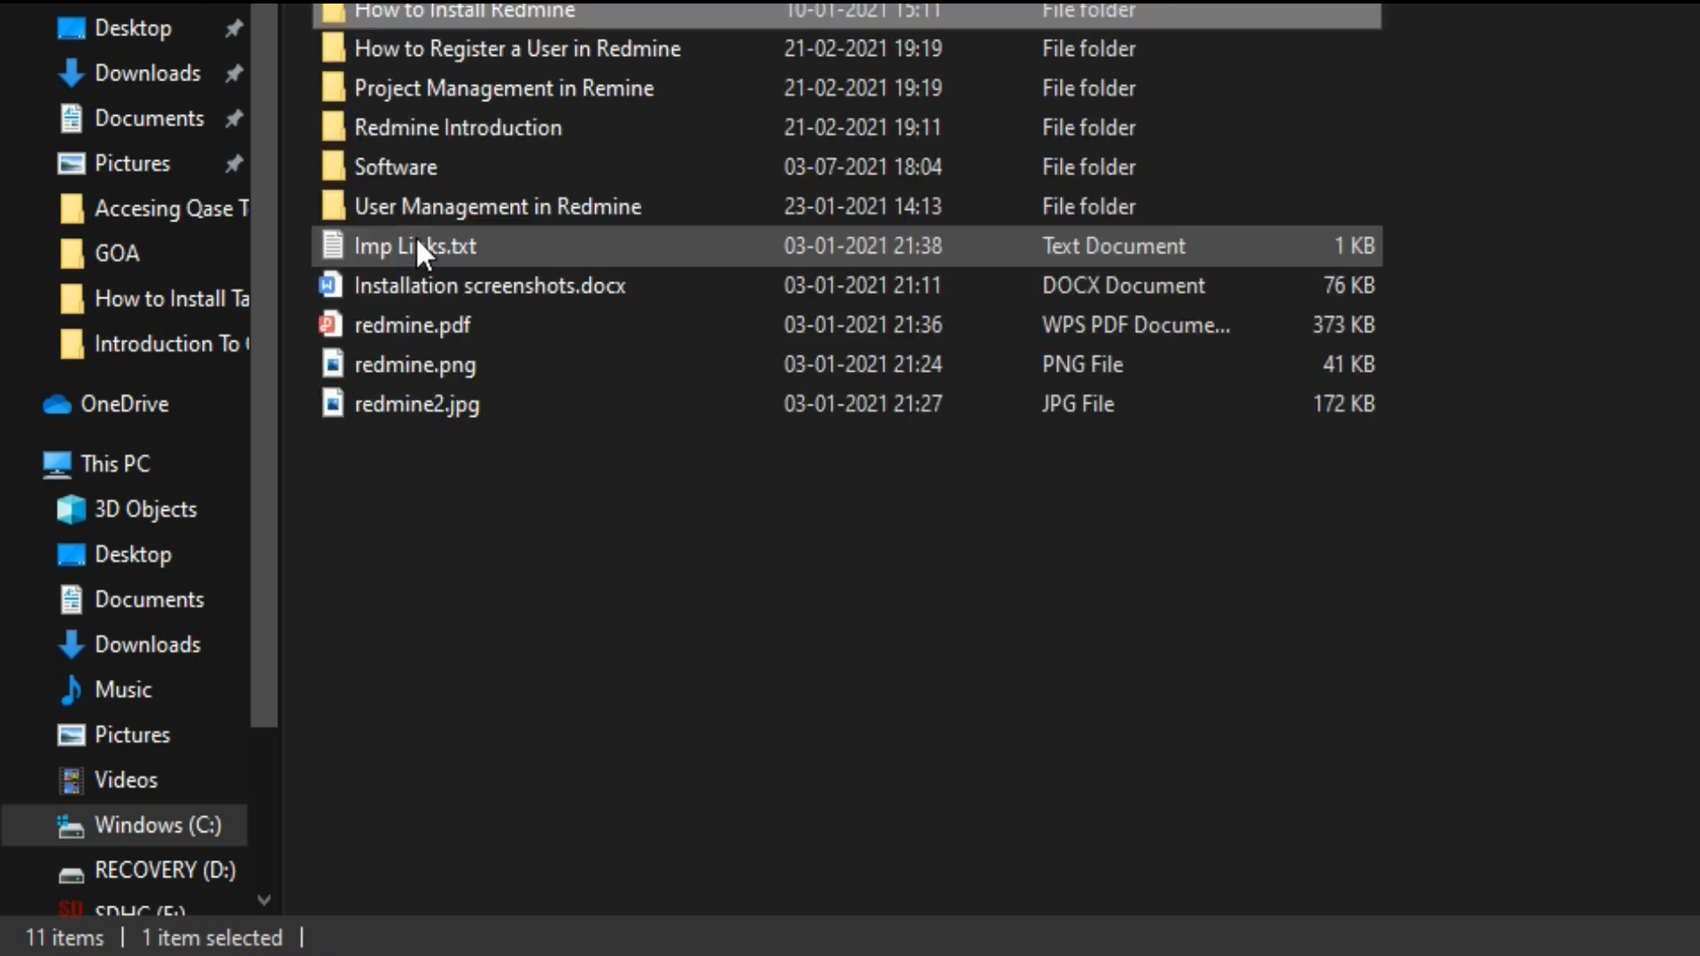
pyautogui.doubleClick(440, 169)
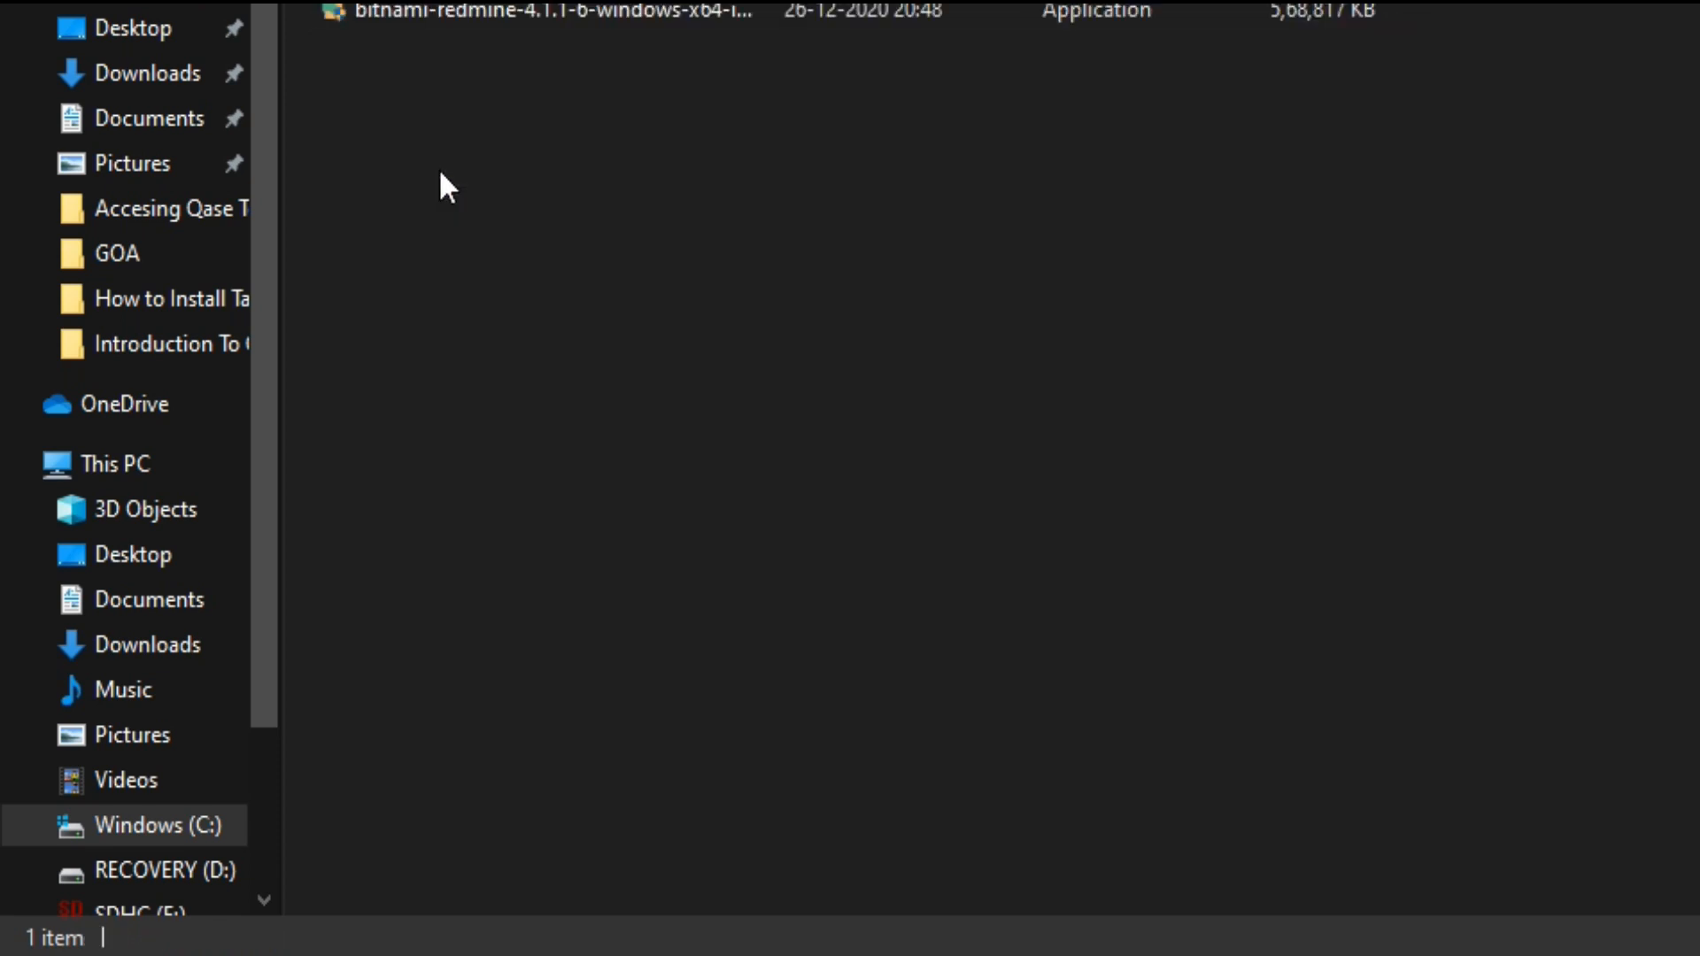
pyautogui.moveTo(772, 1); pyautogui.dragTo(1088, 1)
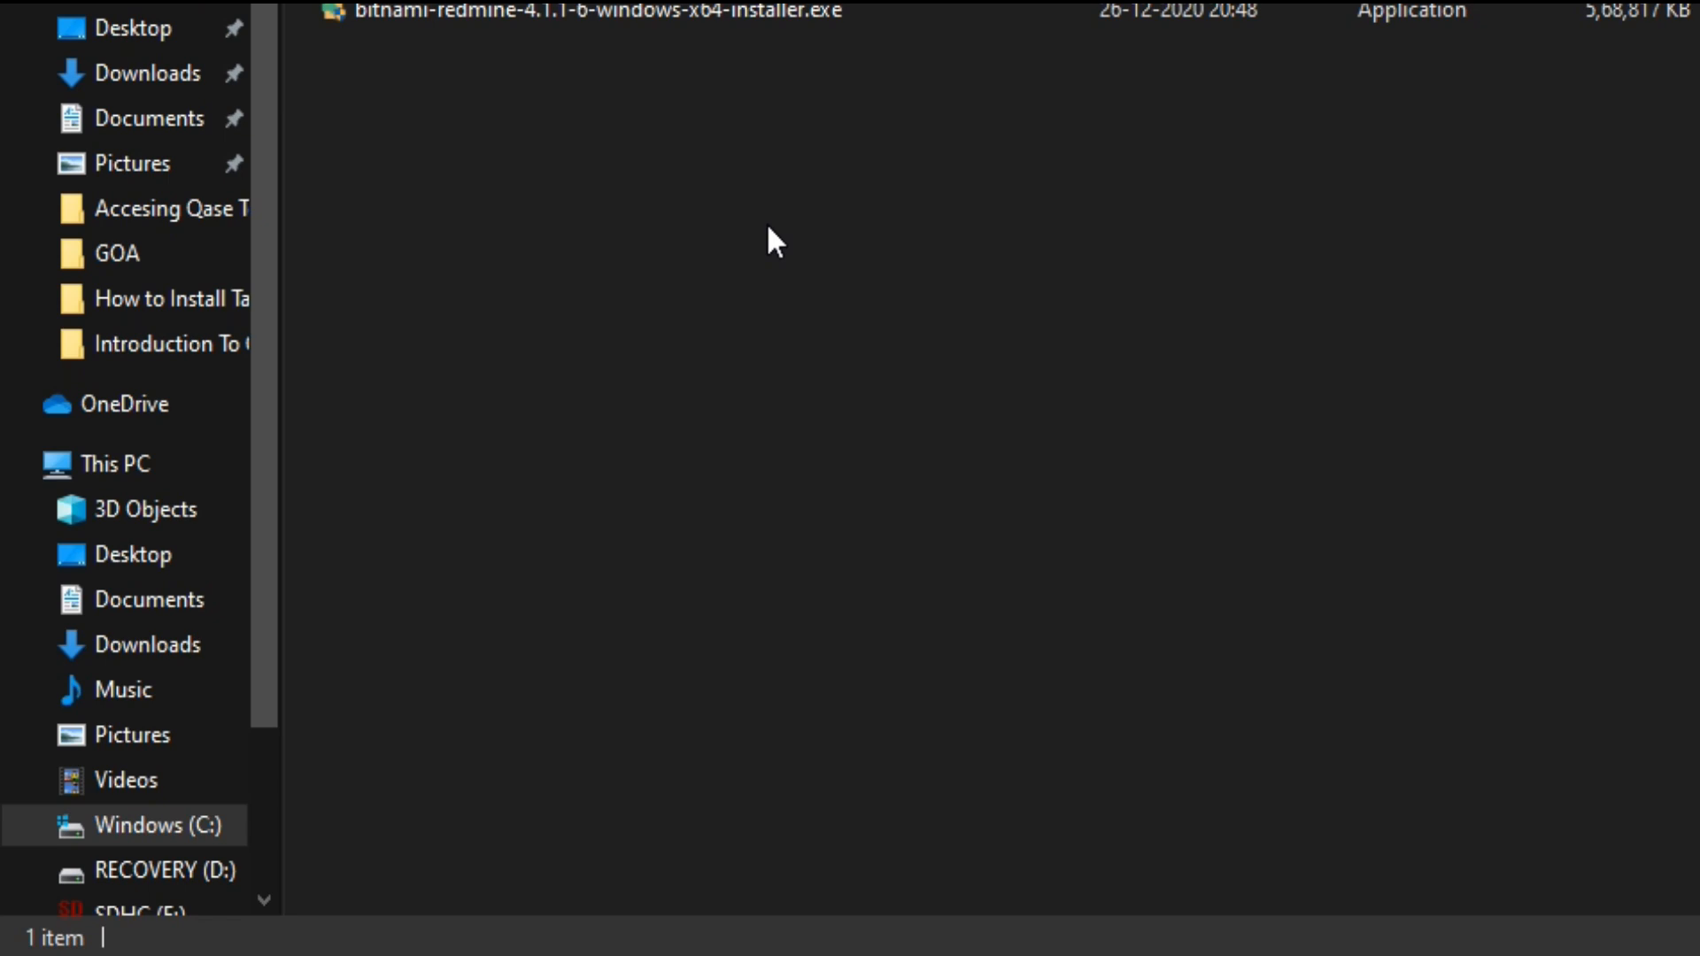
pyautogui.click(703, 17)
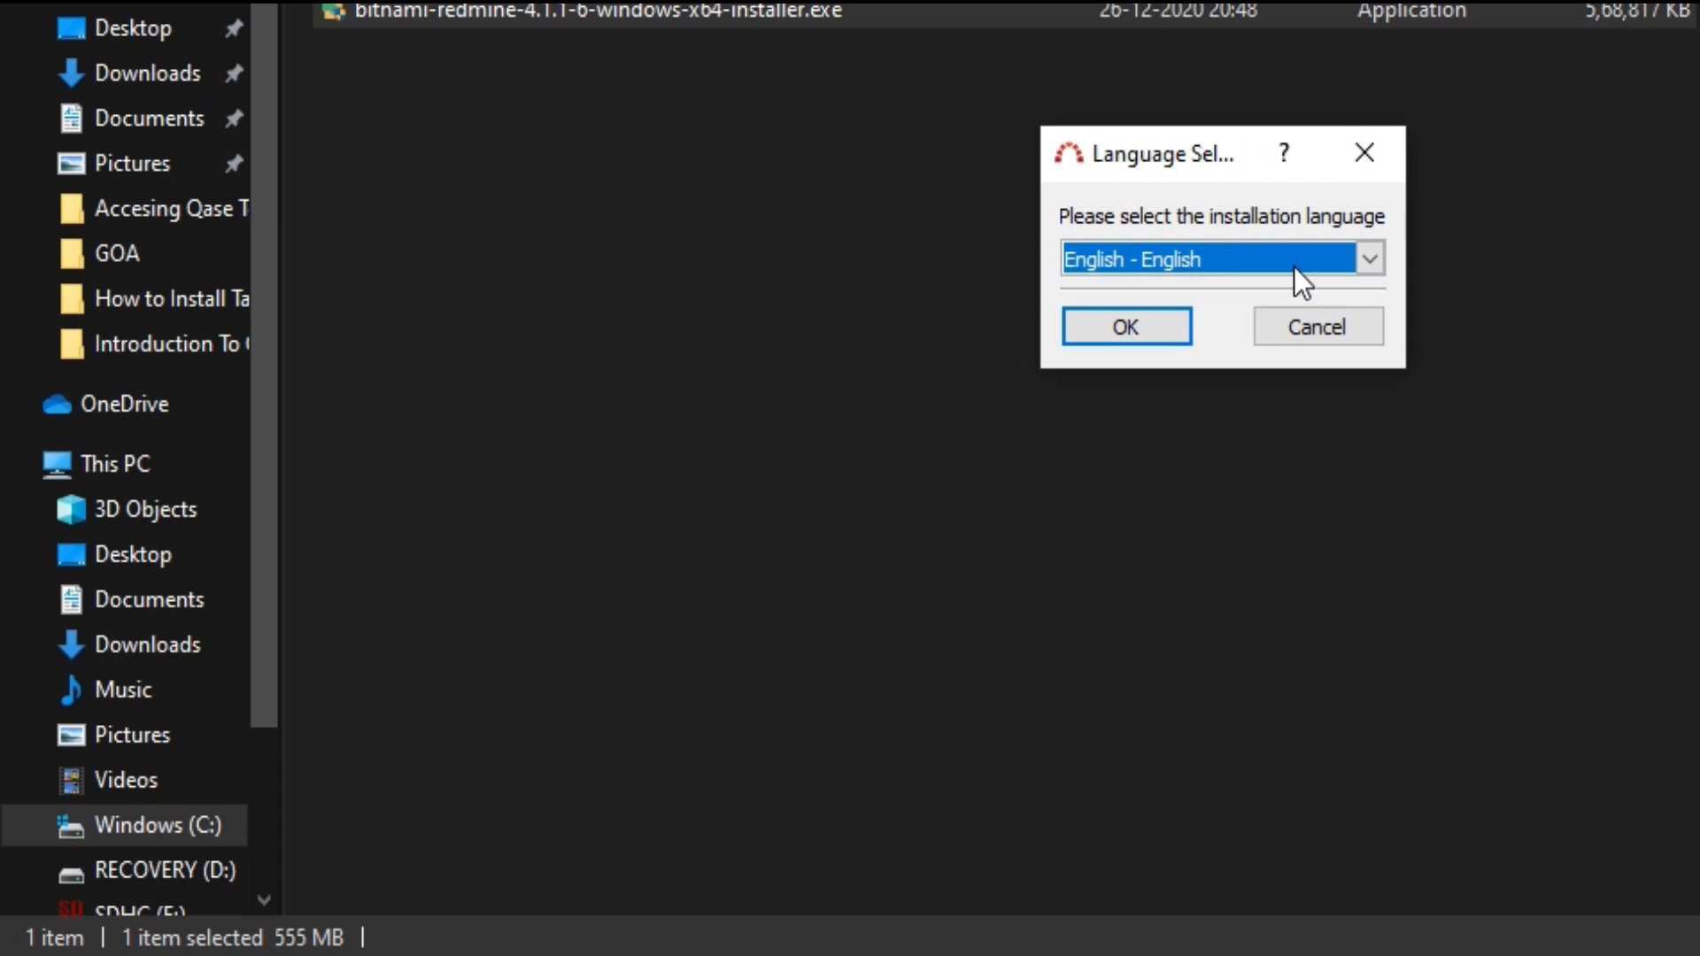
# Step: Keep English as the setup language, pass the Welcome page, and keep all components selected
pyautogui.click(1381, 257)
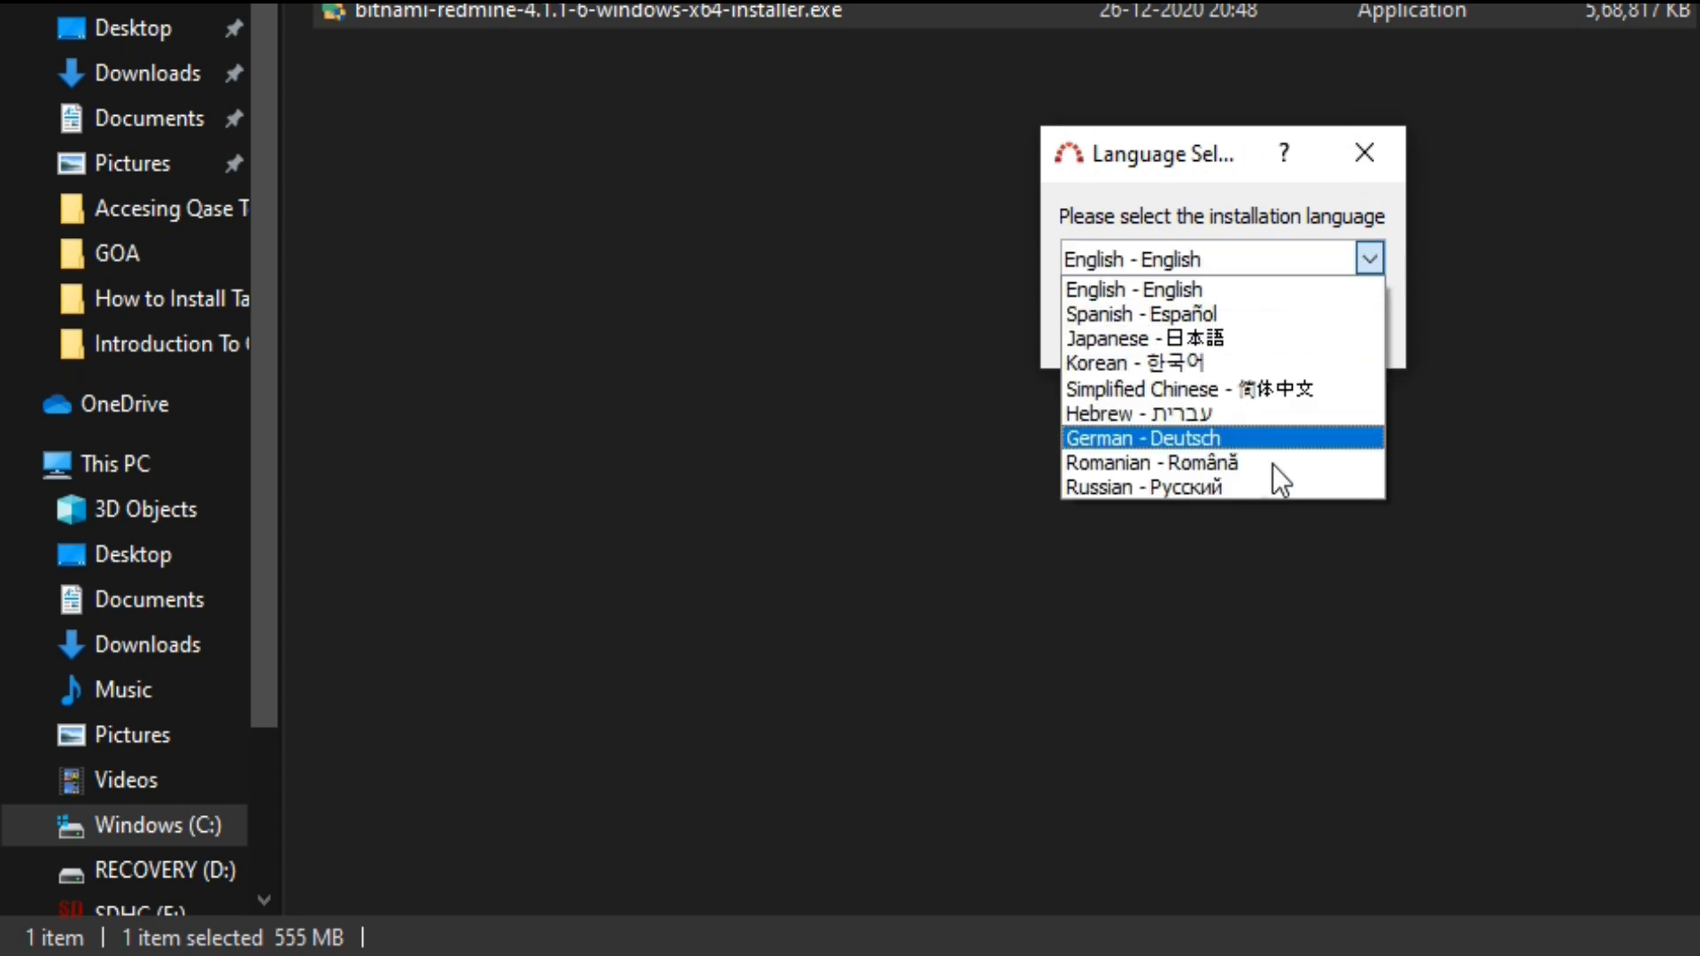
pyautogui.click(1204, 289)
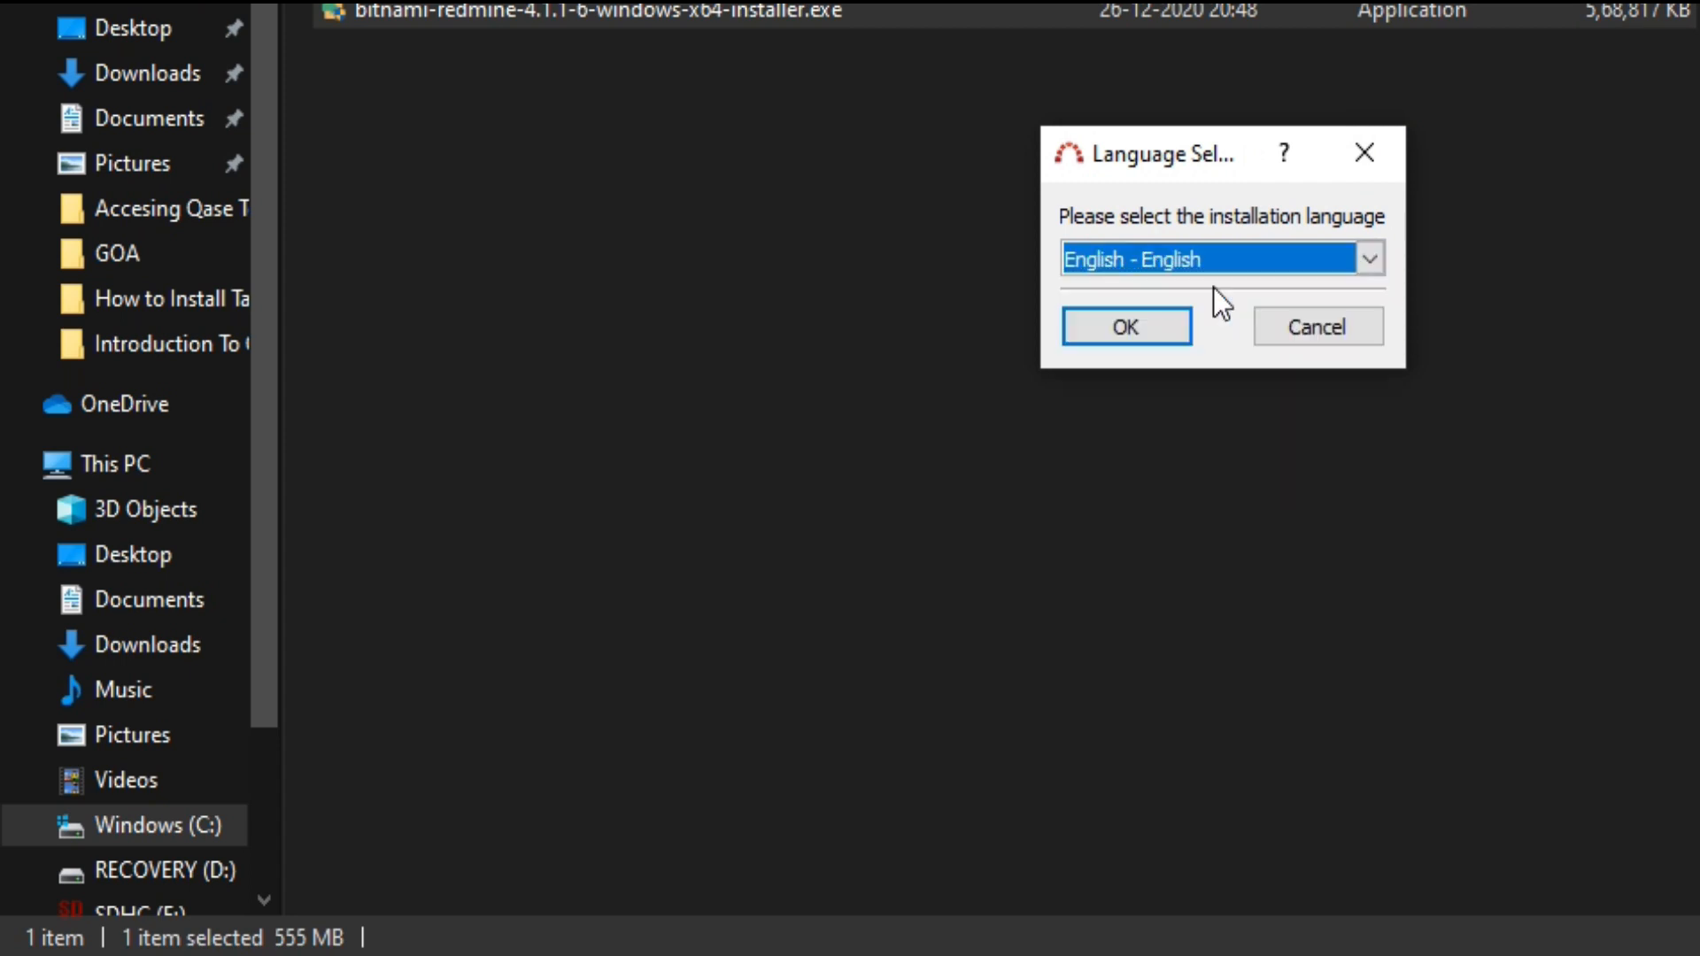
pyautogui.click(1181, 324)
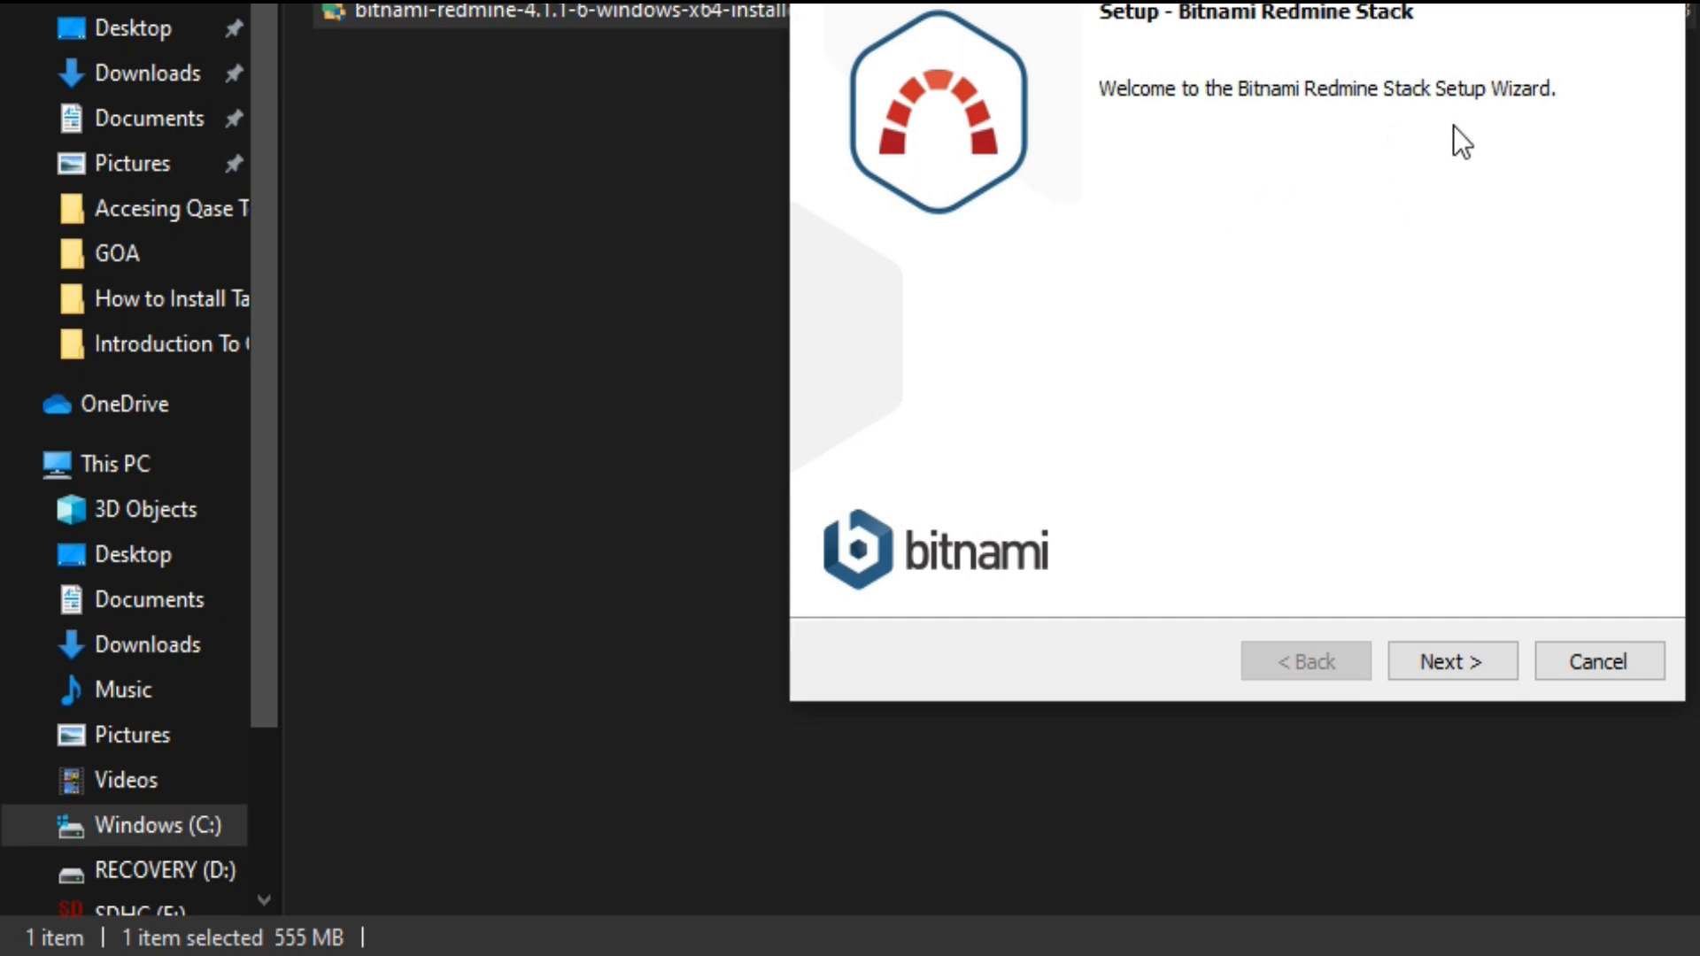
pyautogui.click(1474, 659)
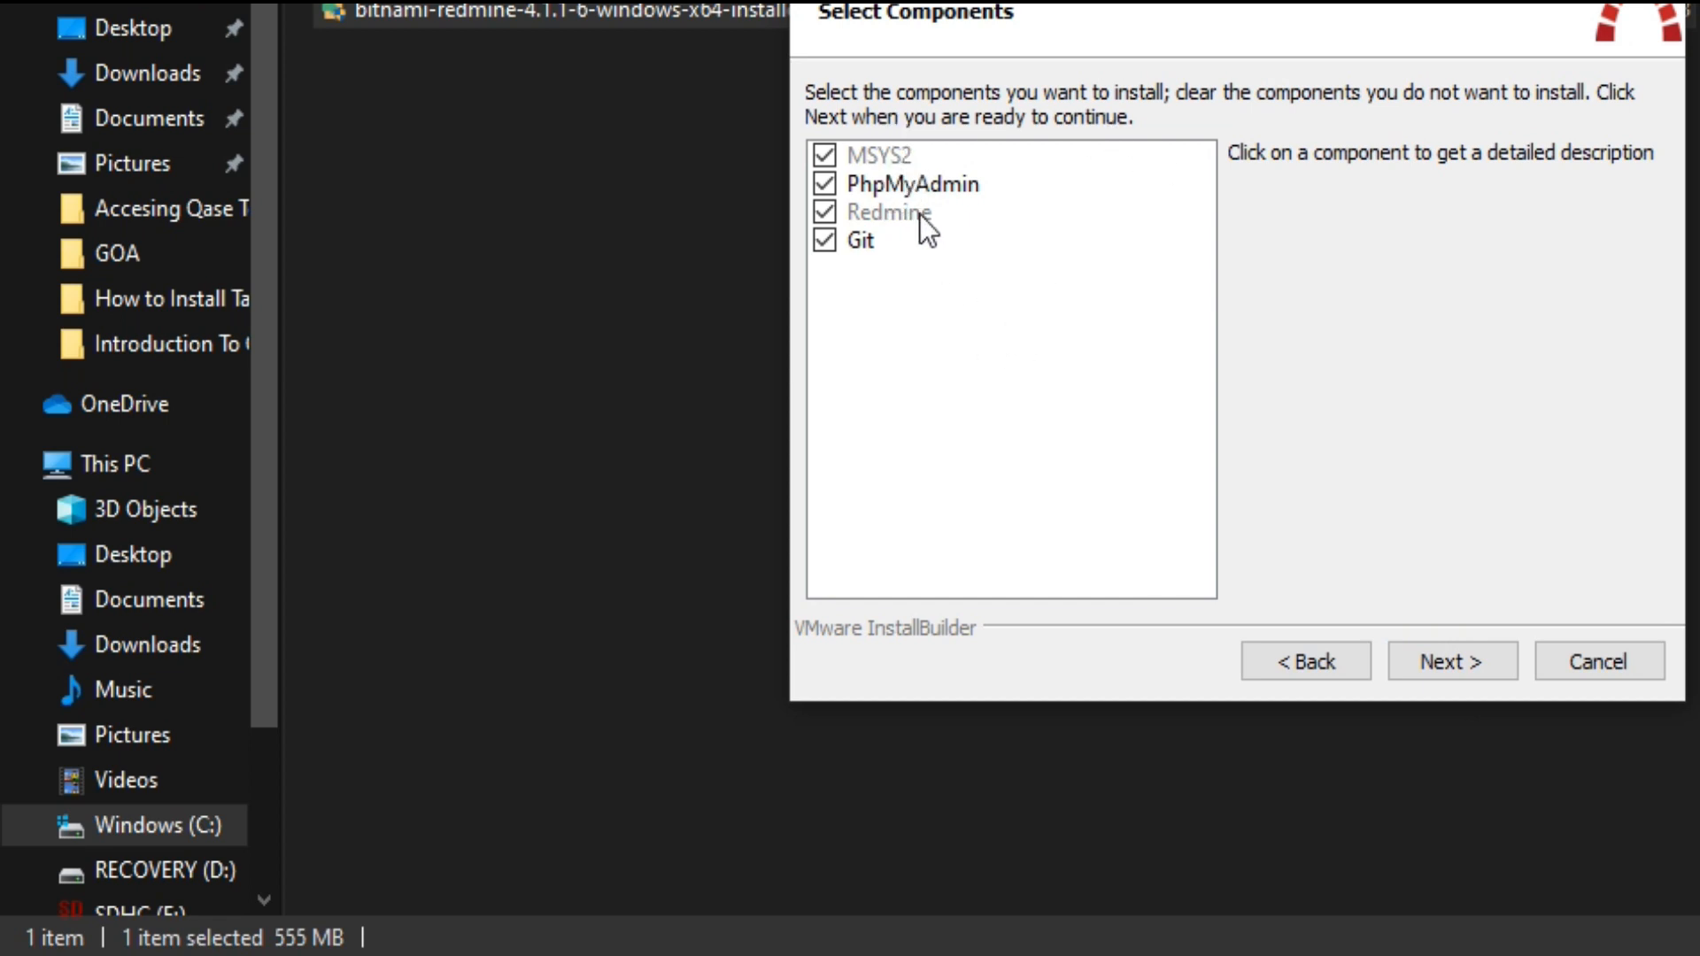
pyautogui.click(1463, 665)
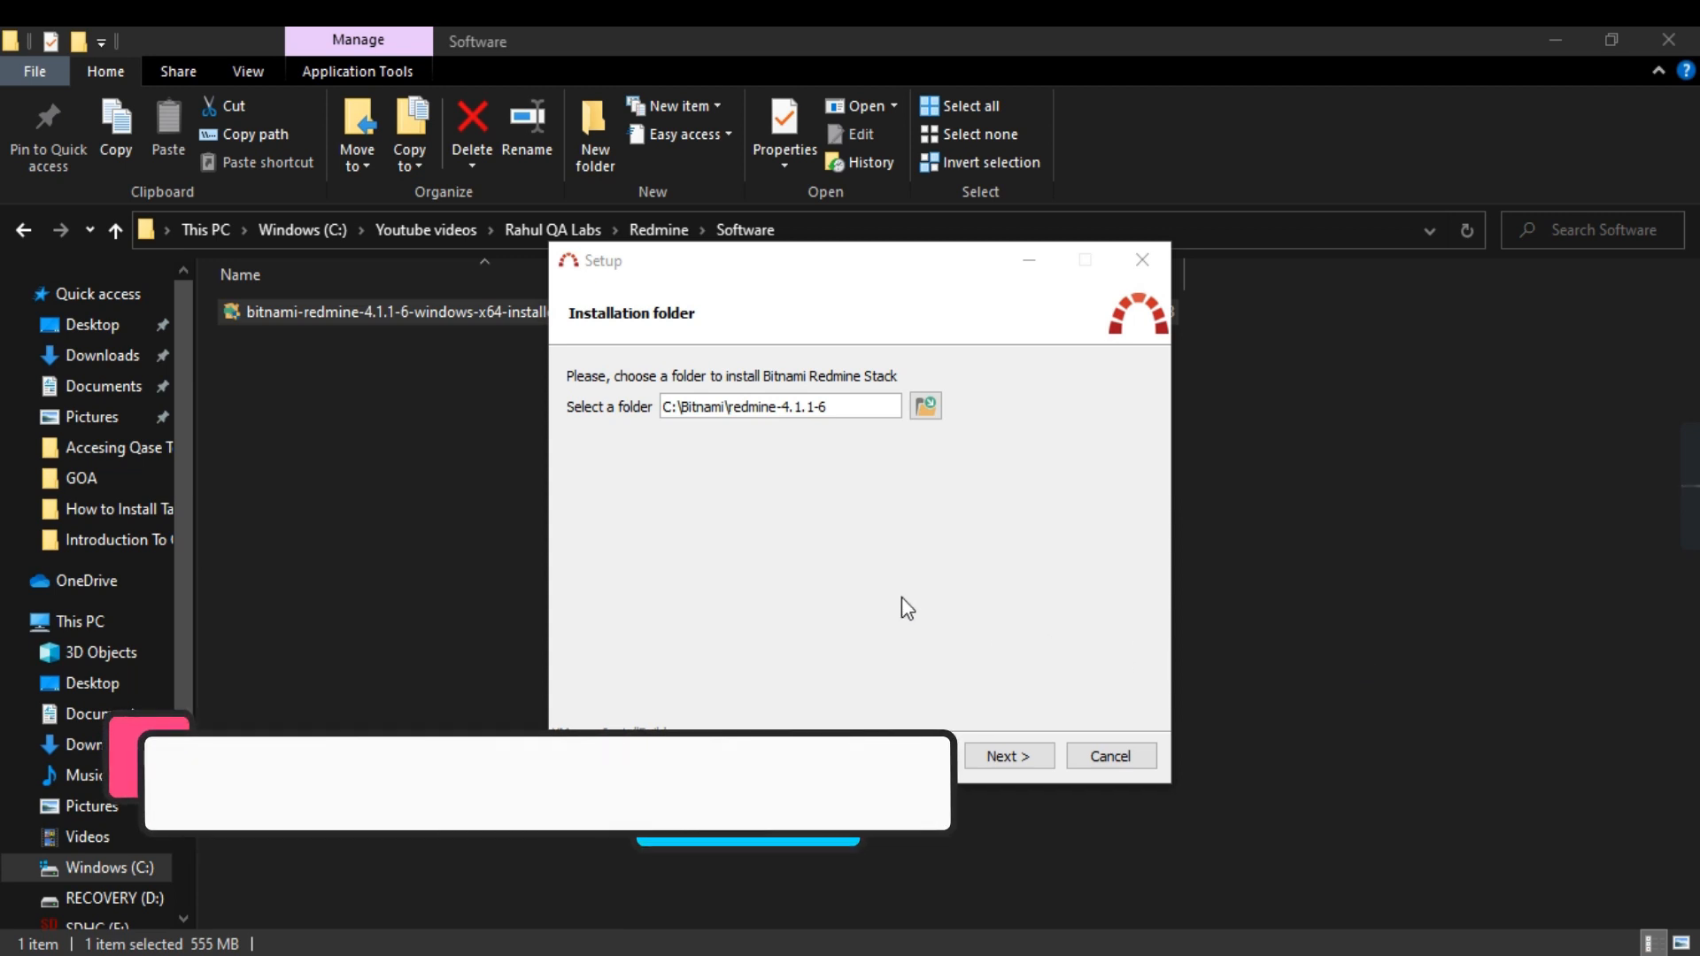
# Step: Browse to C:\Bitnami\Redmine as the installation folder and continue
pyautogui.click(924, 407)
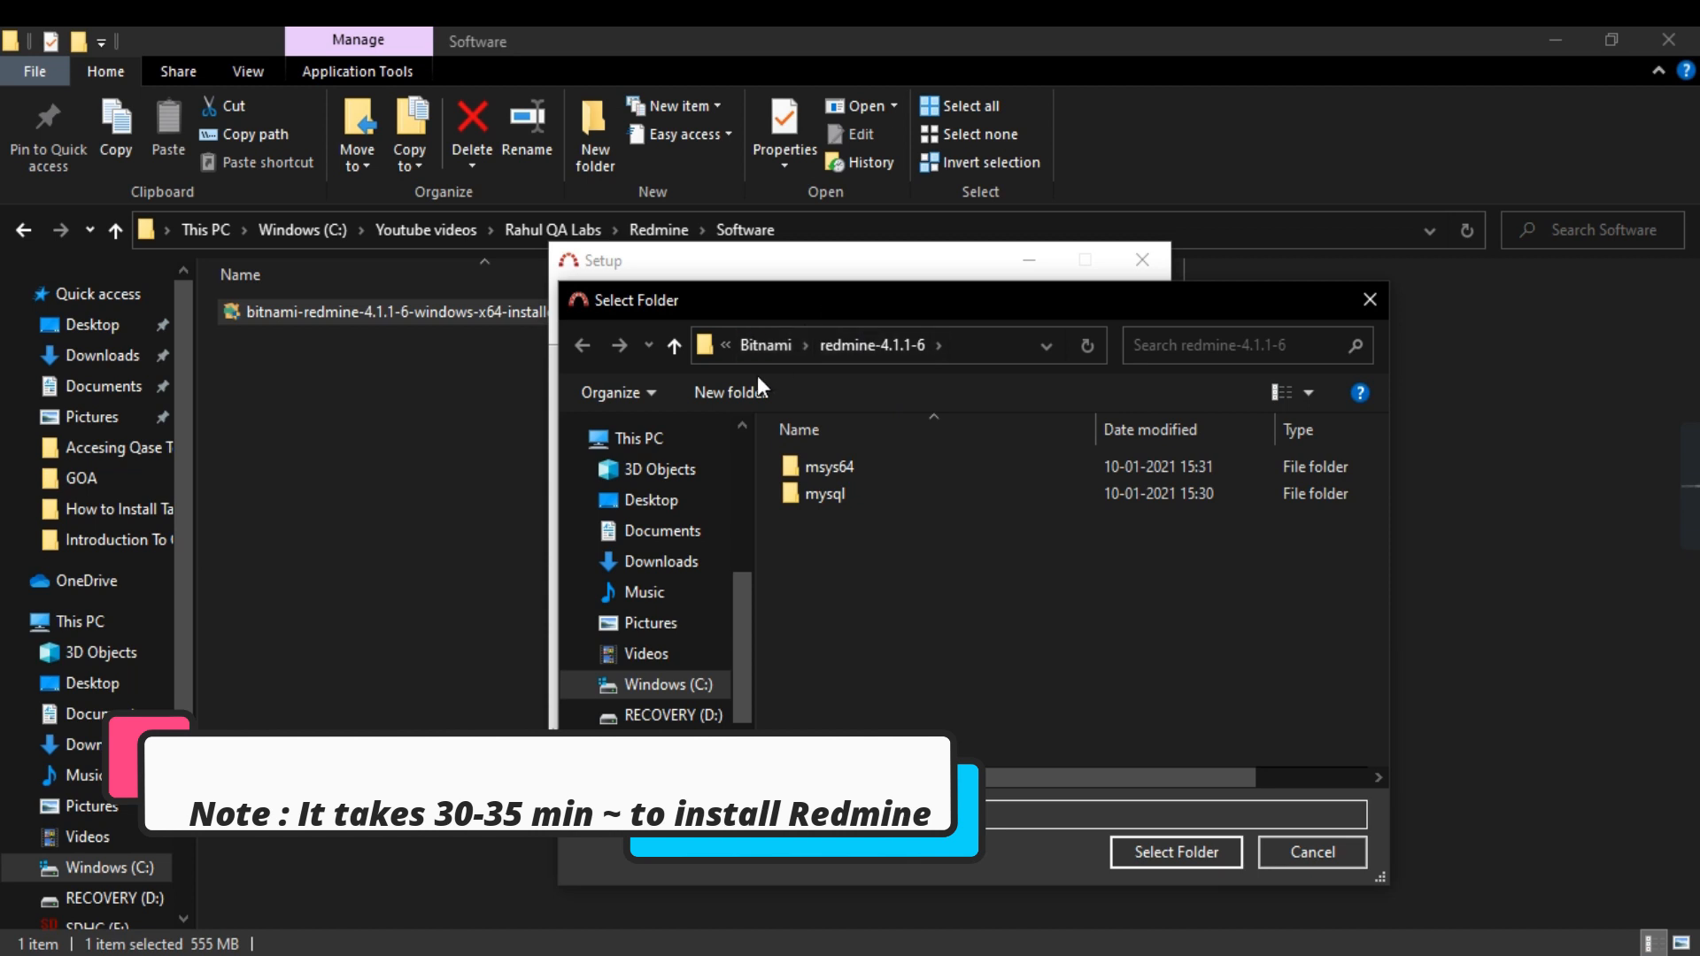
pyautogui.click(746, 349)
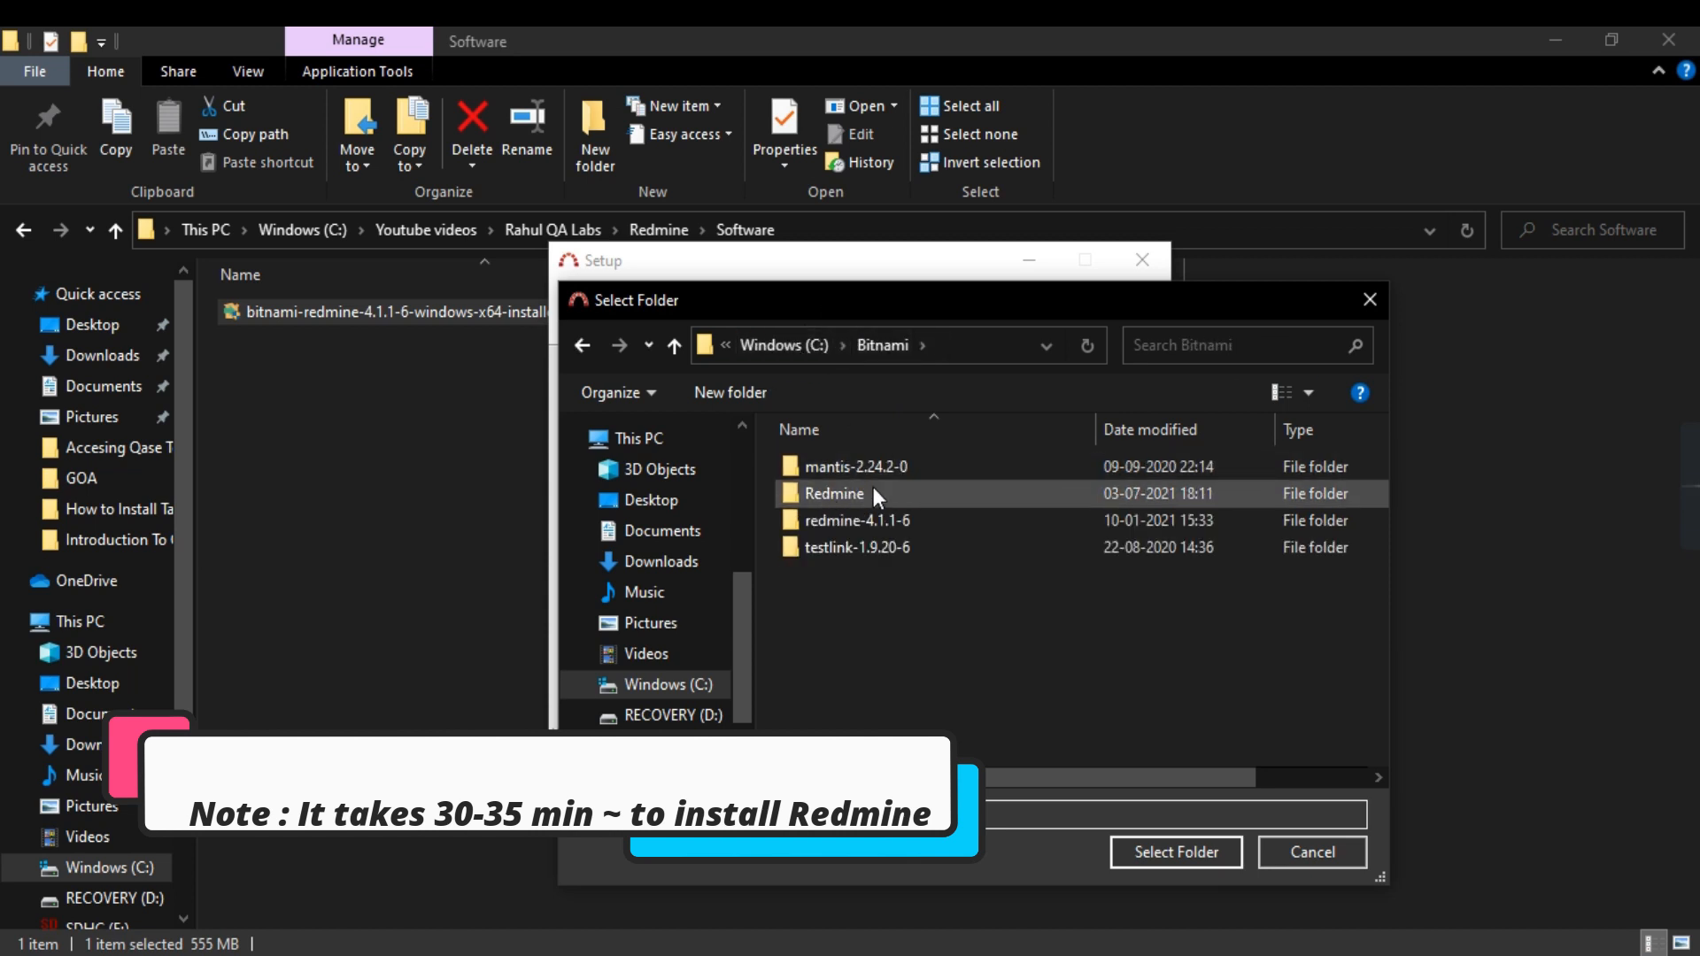
pyautogui.doubleClick(817, 490)
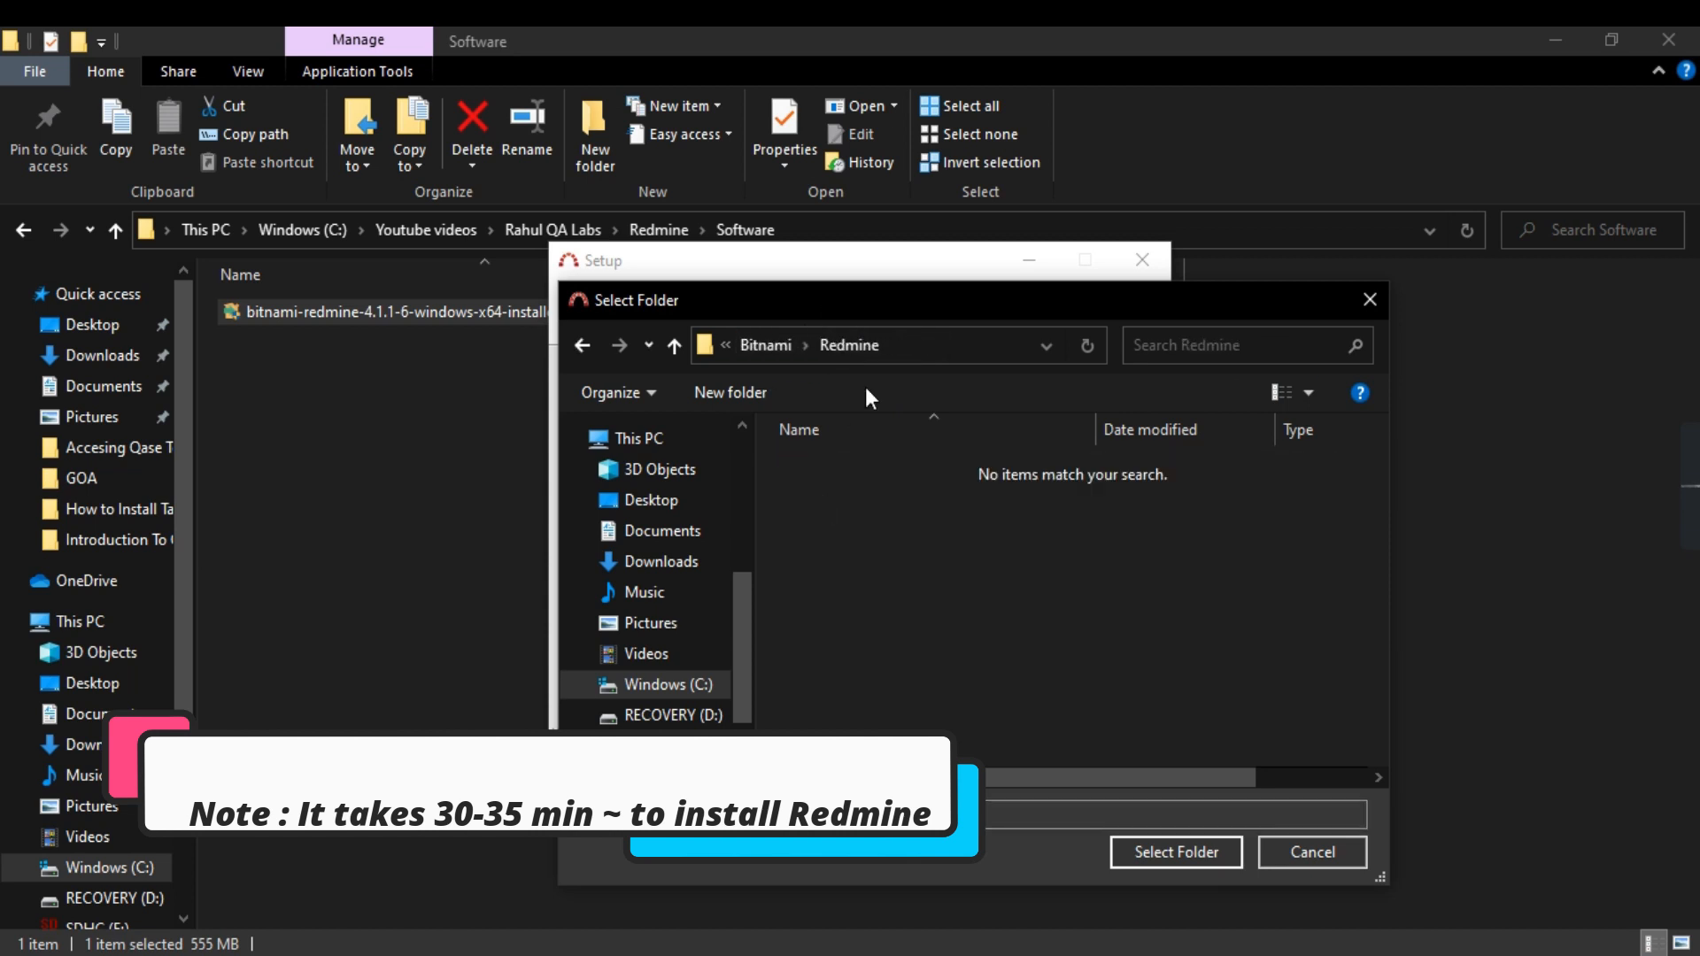
pyautogui.click(1167, 861)
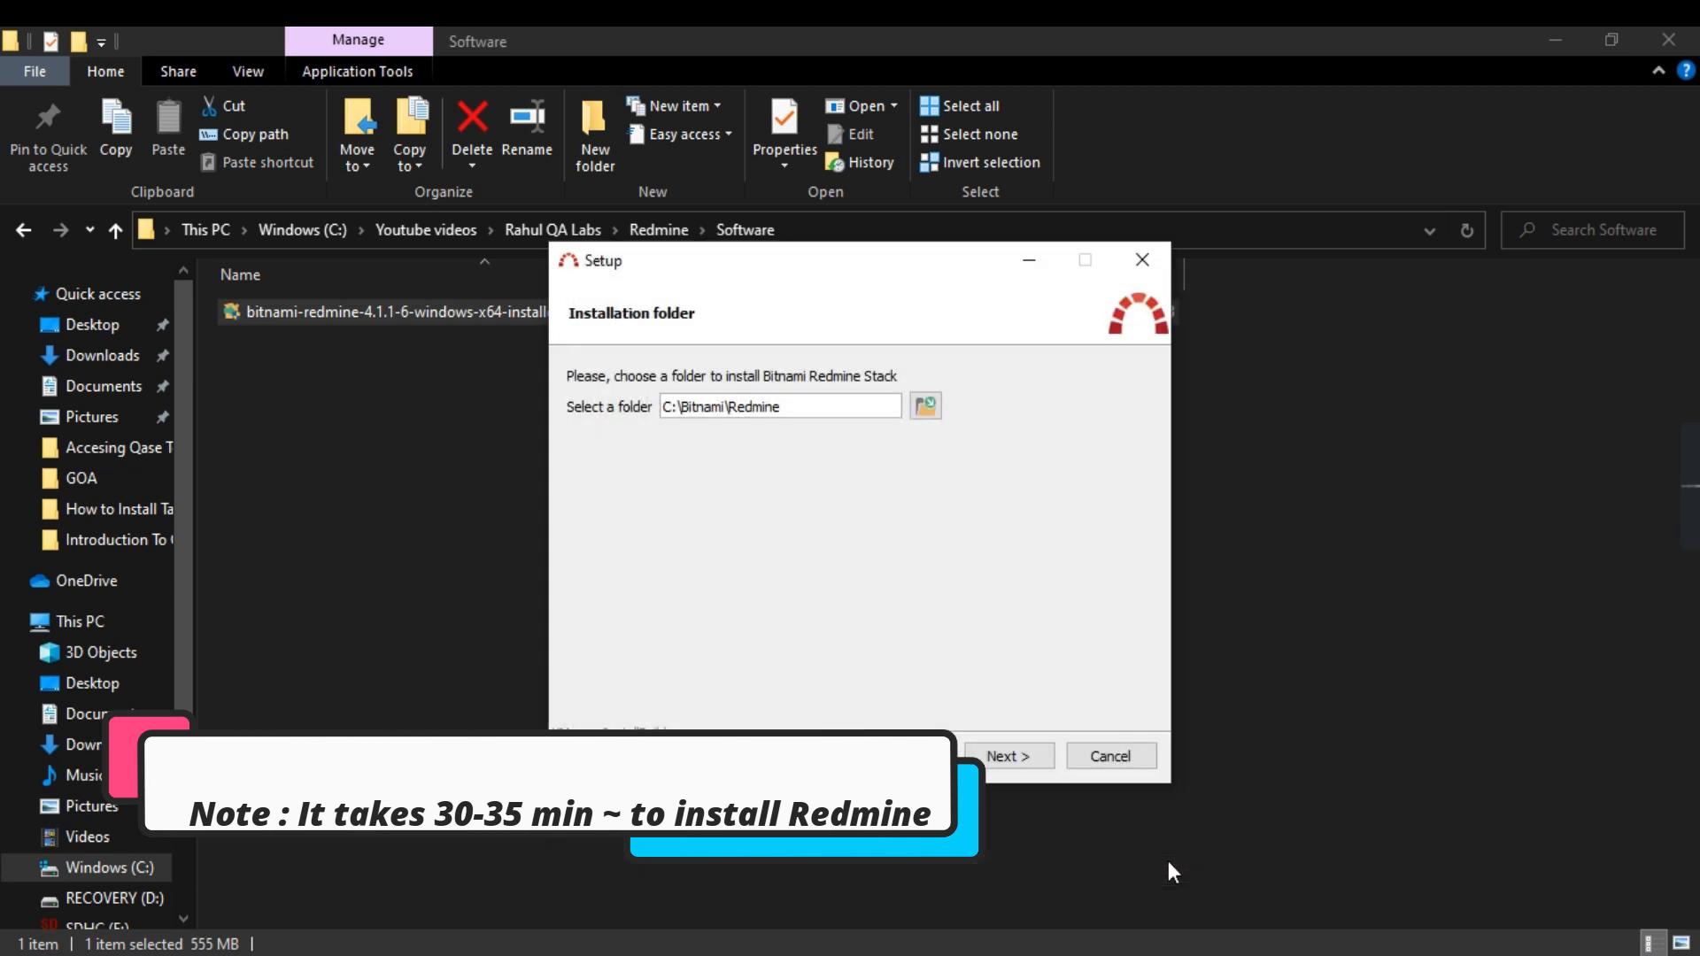
pyautogui.click(1009, 758)
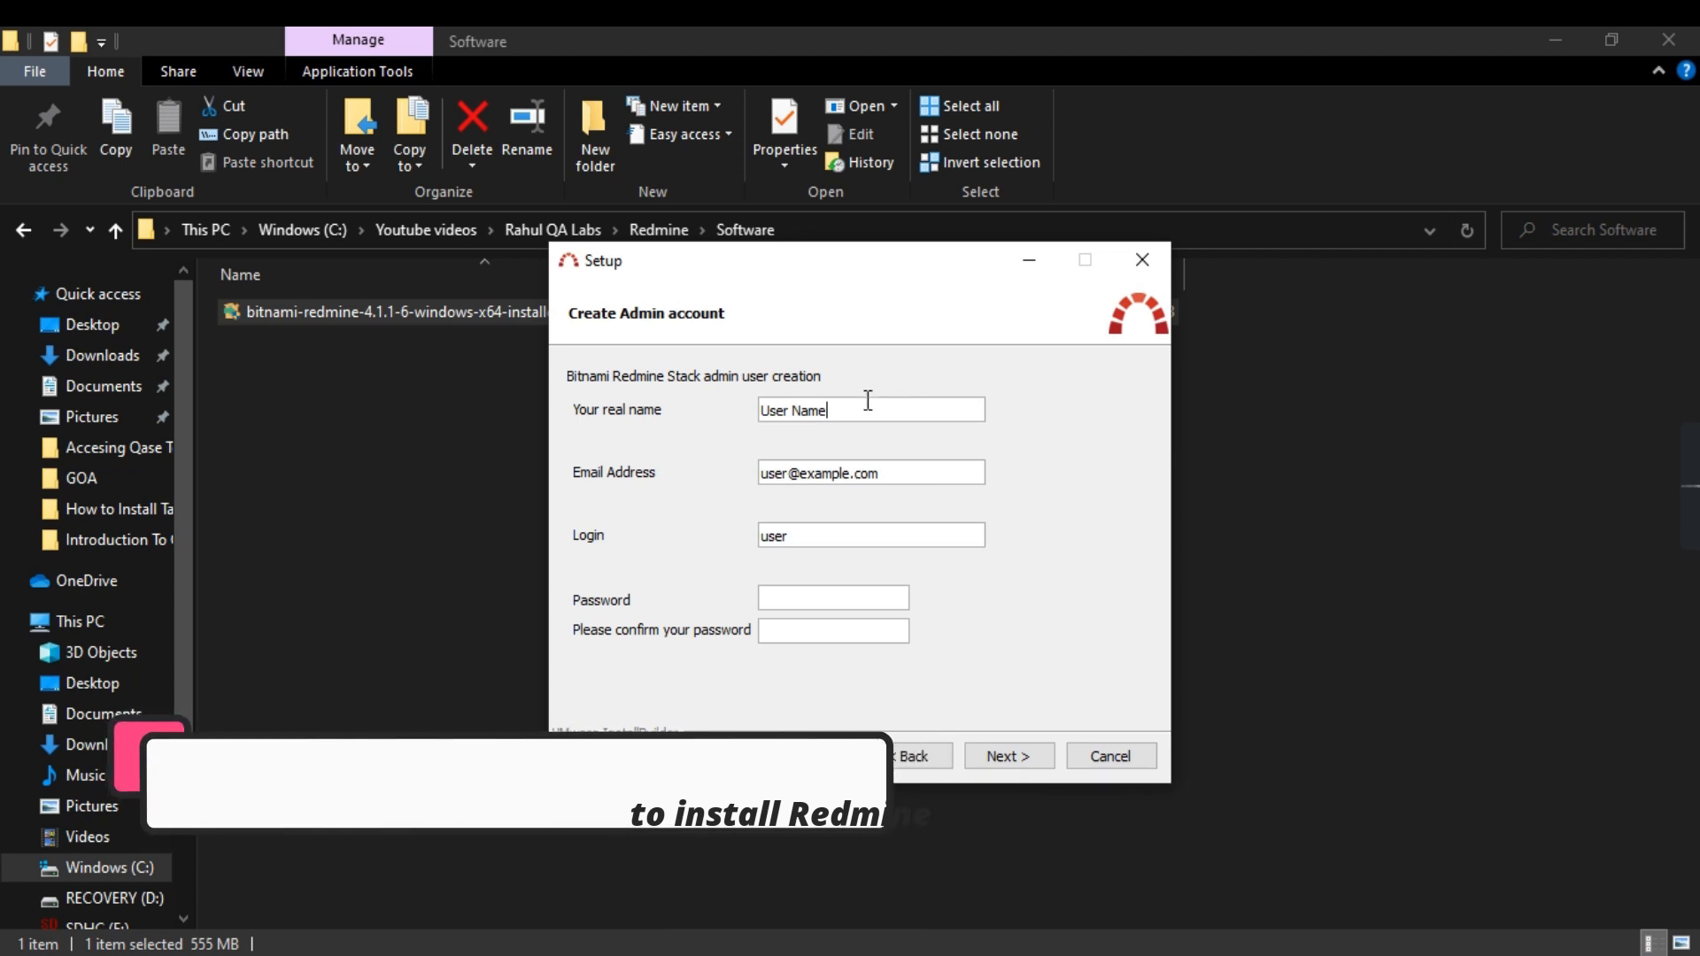
# Step: Replace the default admin real name and e-mail address with the user's own details
pyautogui.moveTo(843, 410); pyautogui.dragTo(760, 410)
pyautogui.write('Rahu')
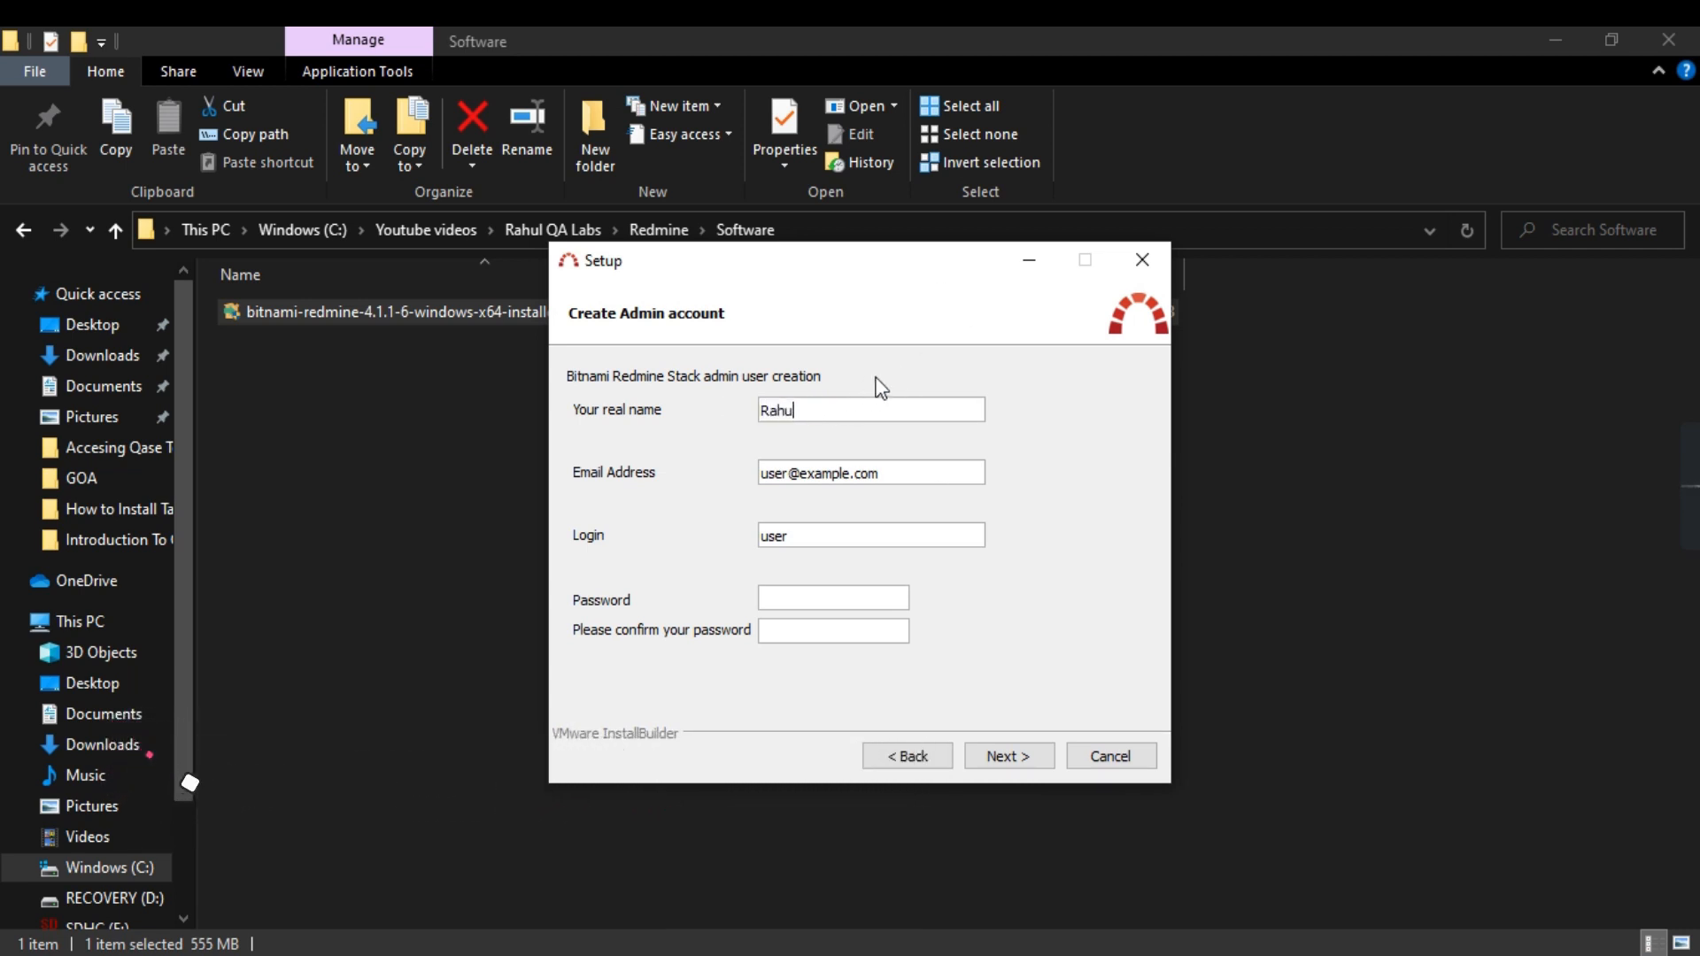
pyautogui.write('l Agarwal')
pyautogui.moveTo(895, 472); pyautogui.dragTo(717, 495)
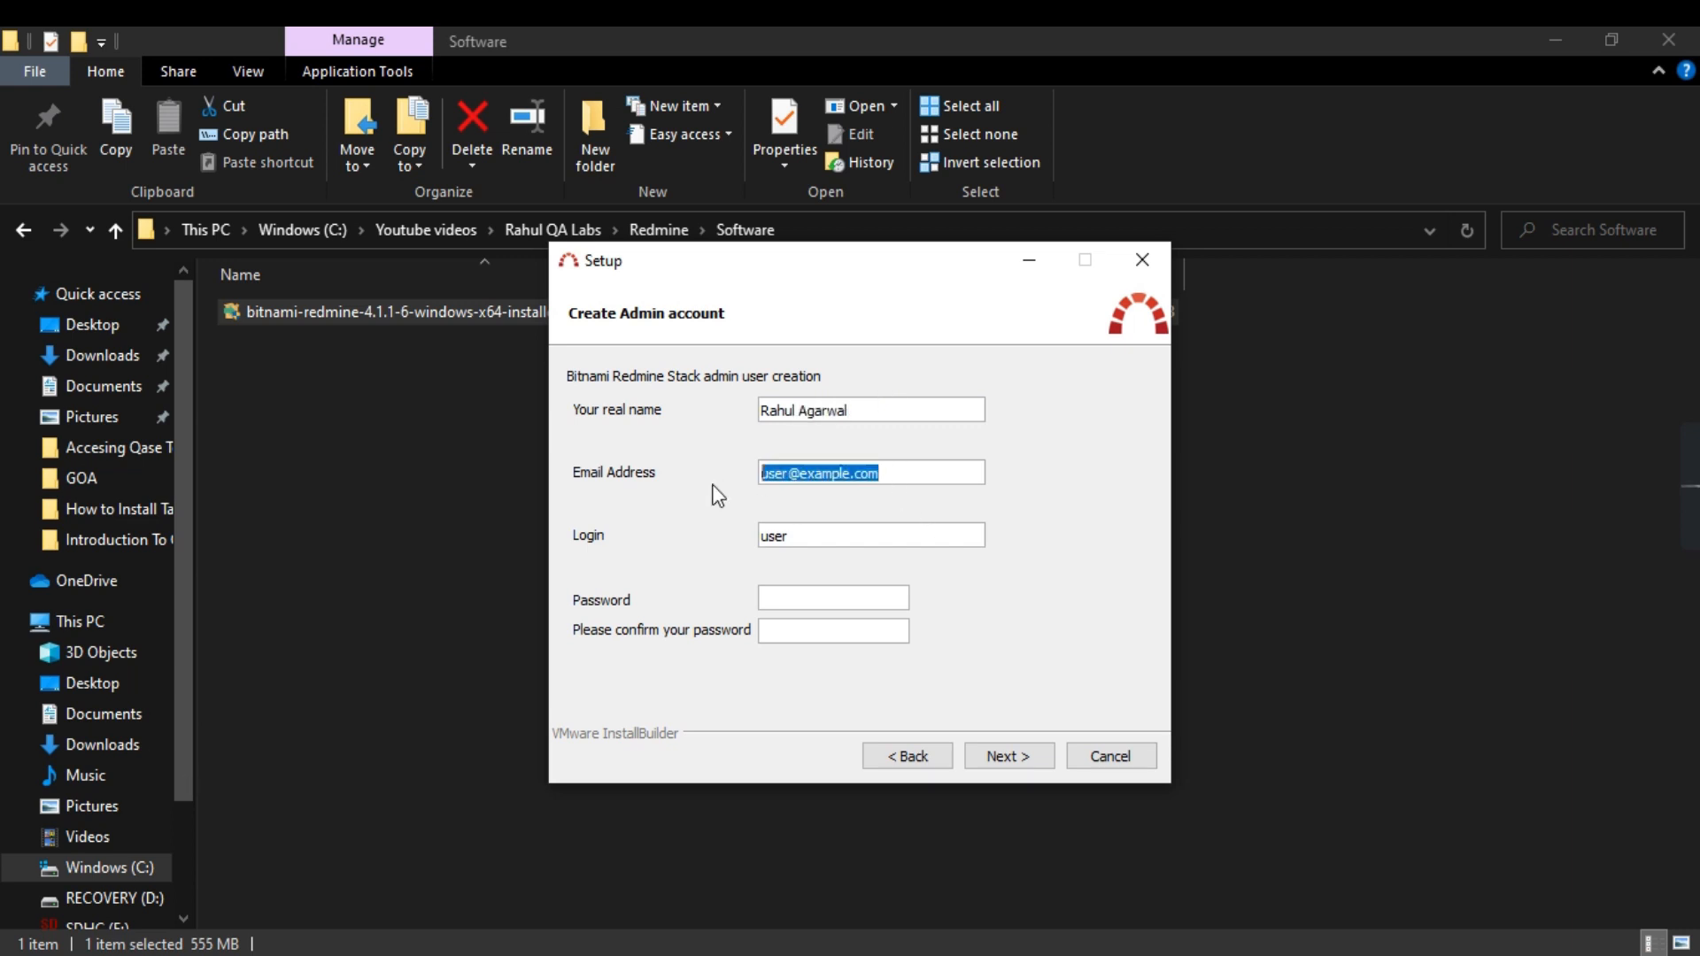
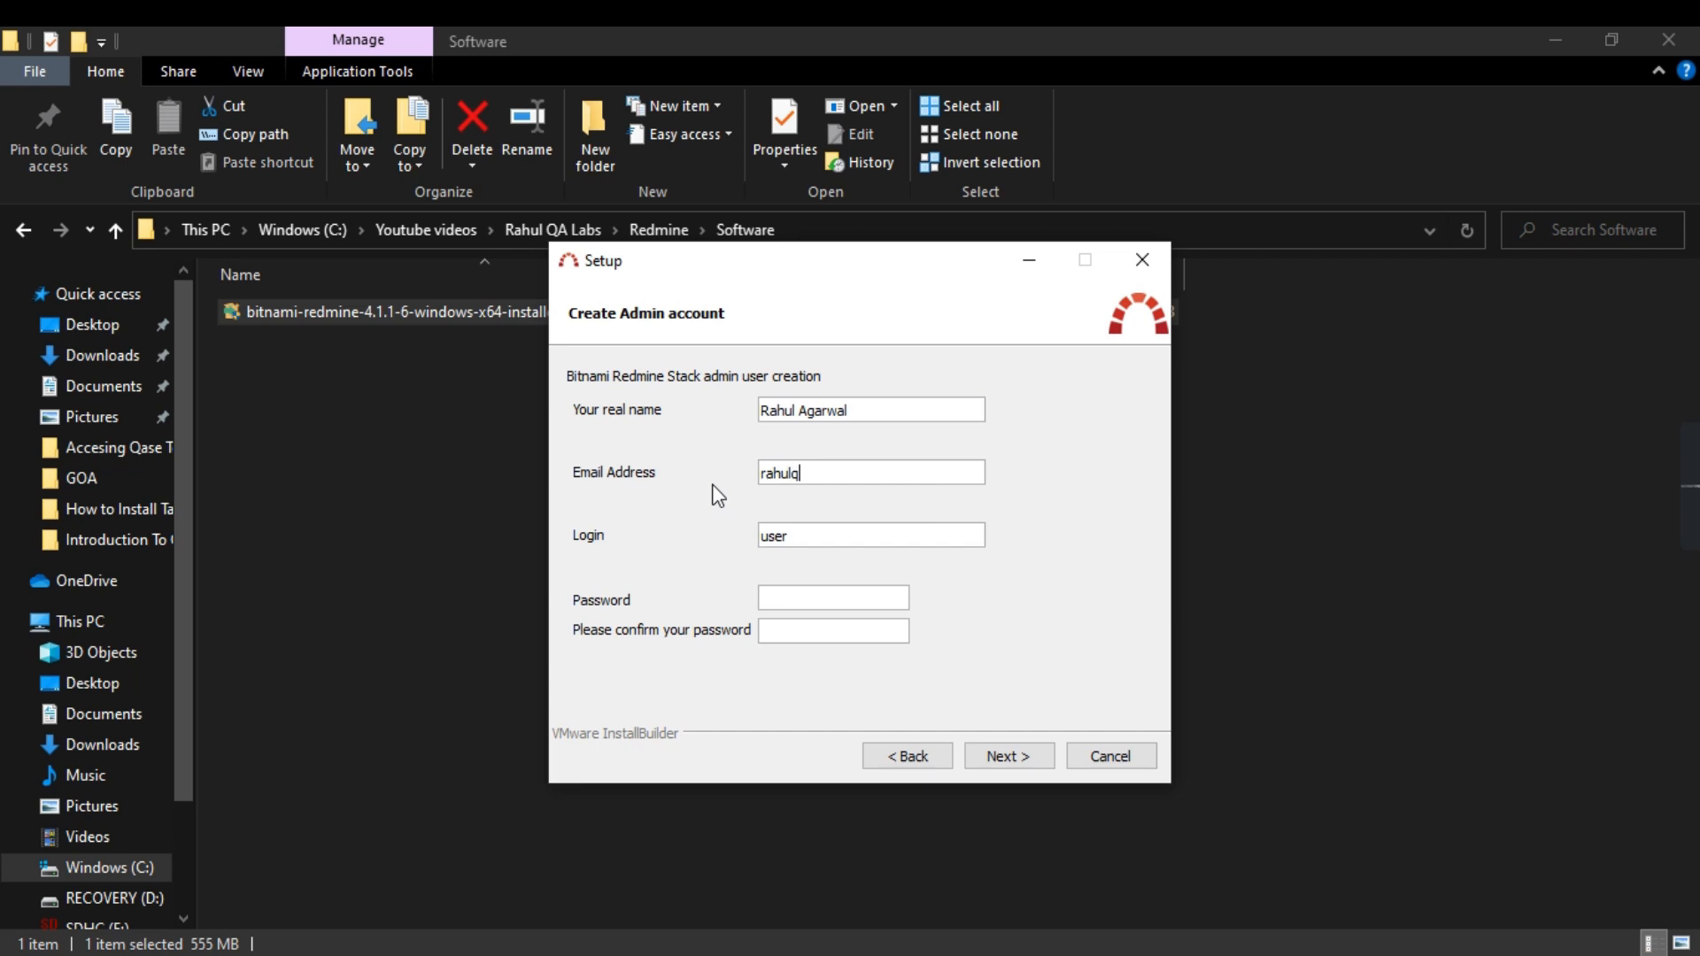
# Step: Enter a custom admin login name, type and confirm the account password, and continue
pyautogui.moveTo(839, 535); pyautogui.dragTo(724, 536)
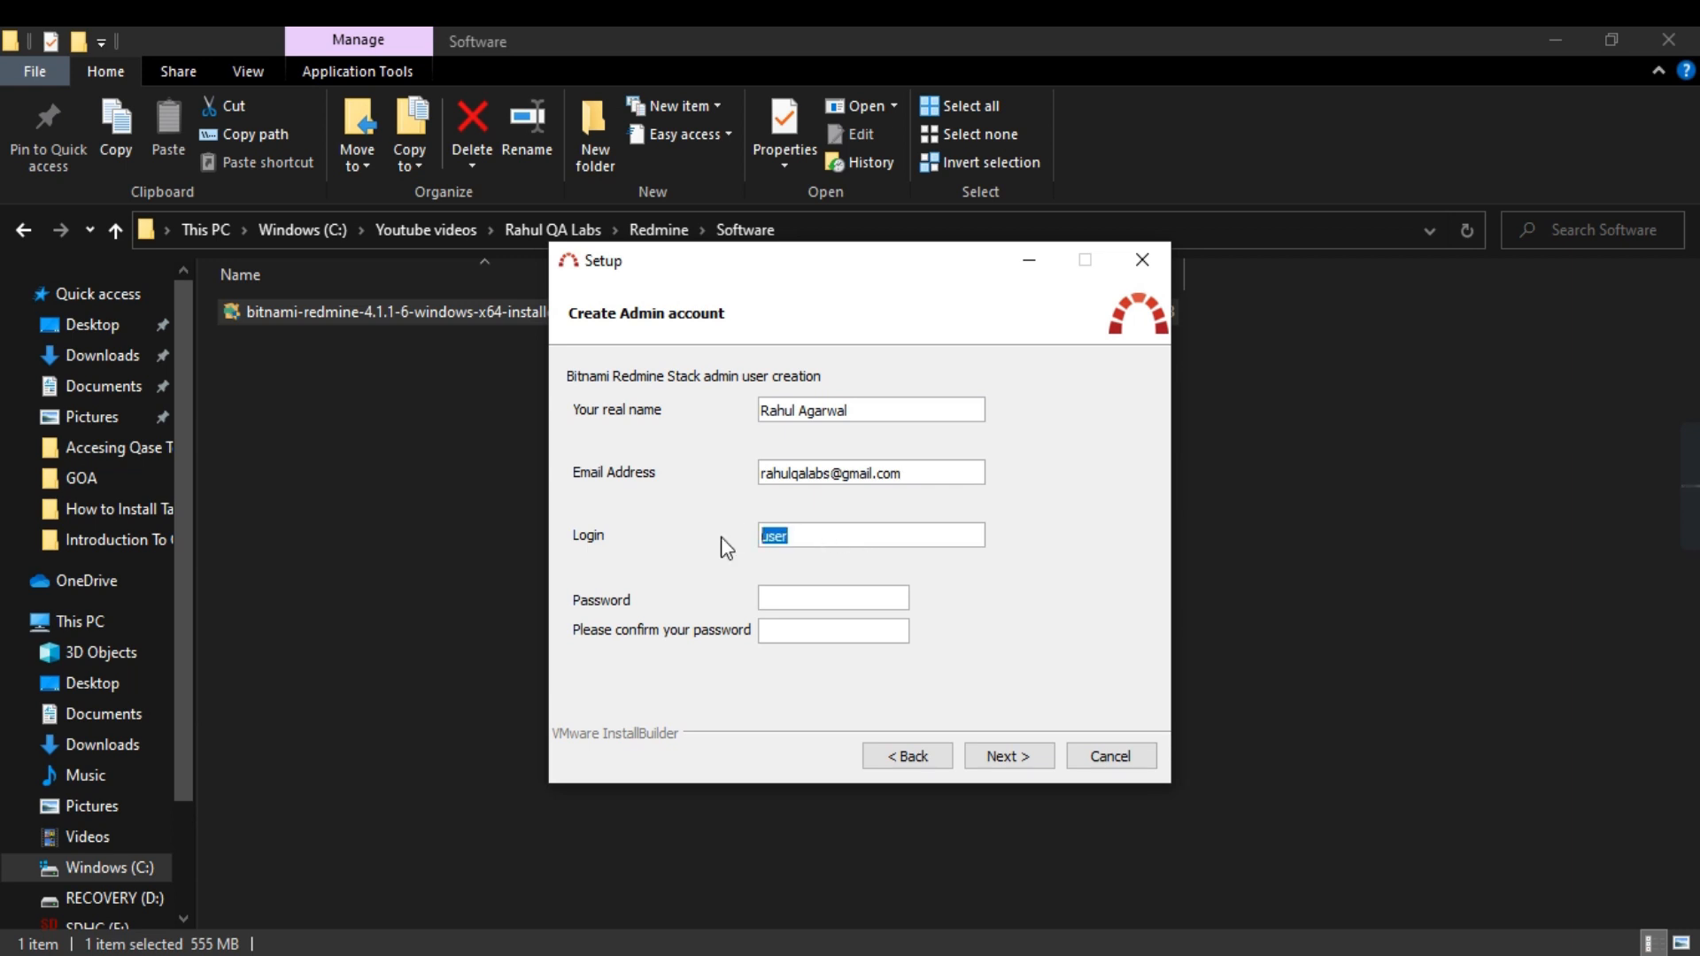
pyautogui.click(811, 600)
pyautogui.click(801, 632)
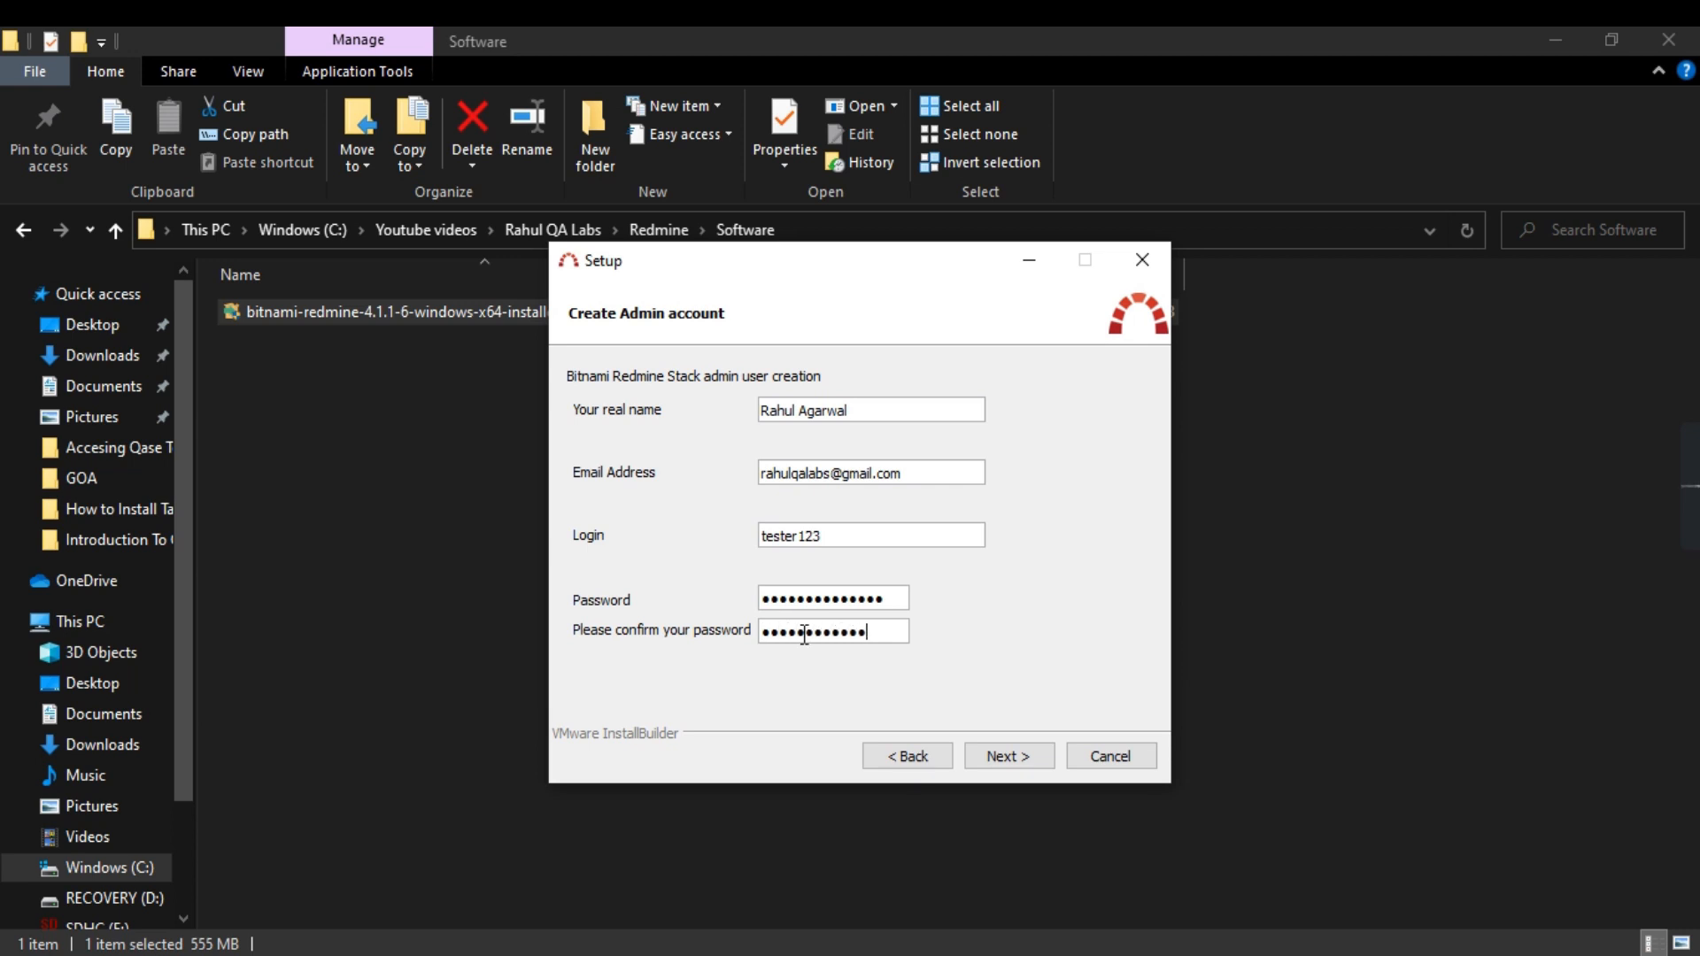
pyautogui.click(1010, 757)
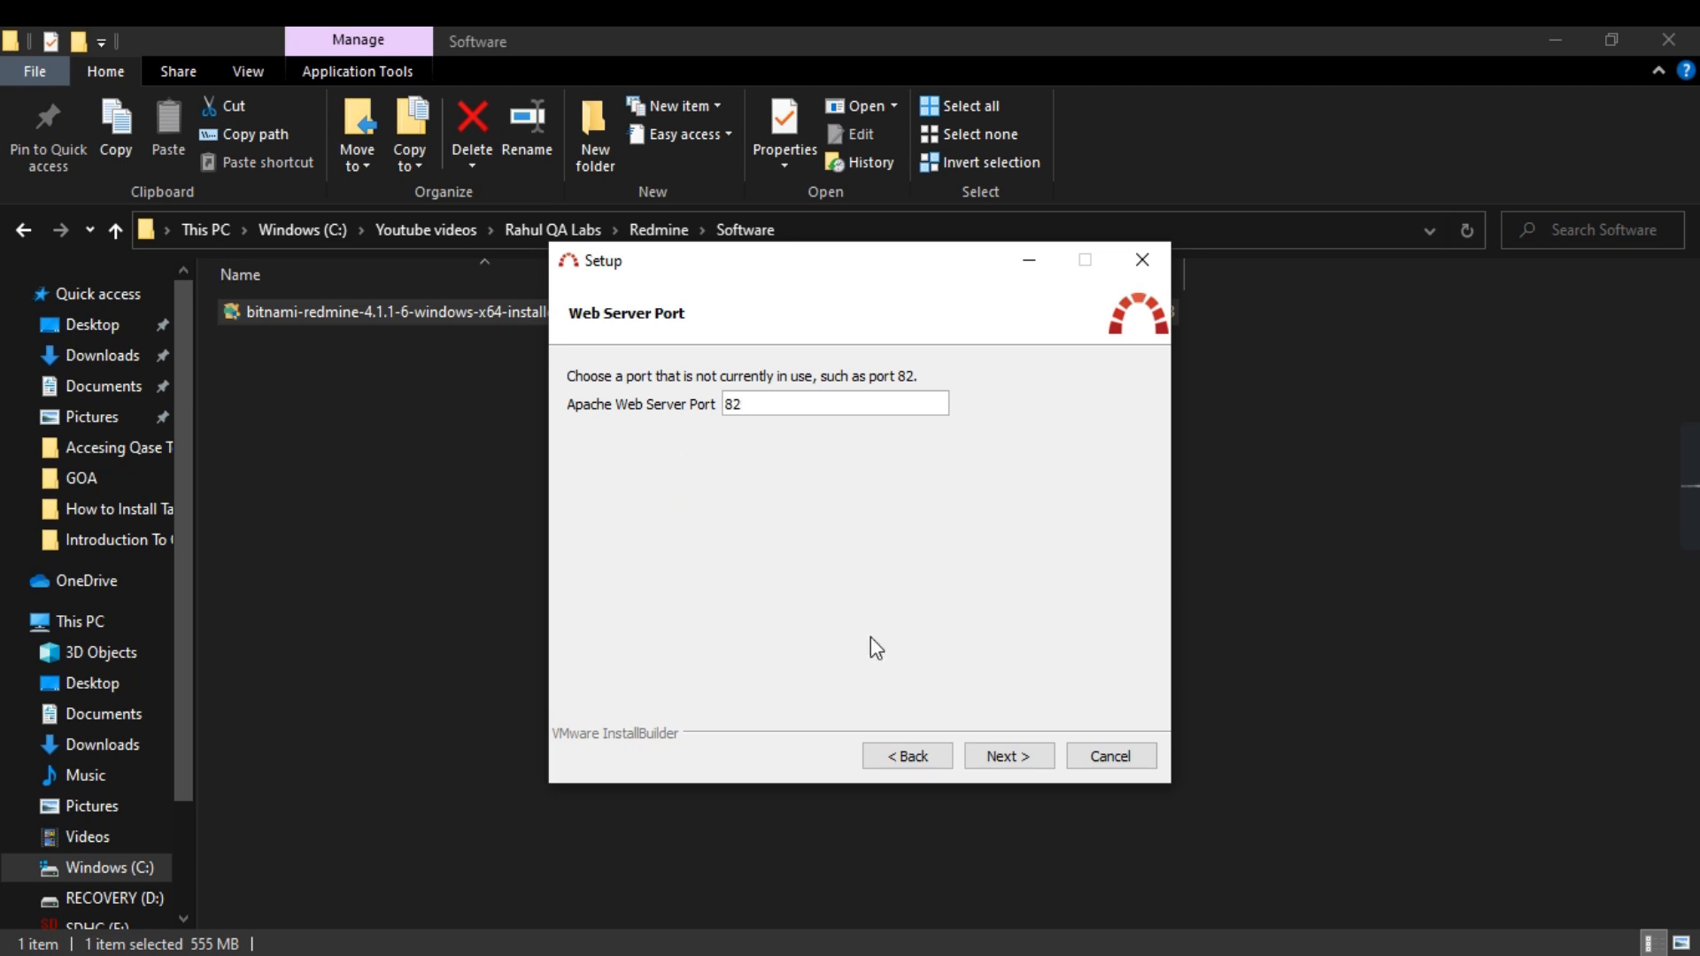
# Step: Accept Apache port 82, SSL port 446, MySQL port 3307 and English default data
pyautogui.click(1005, 758)
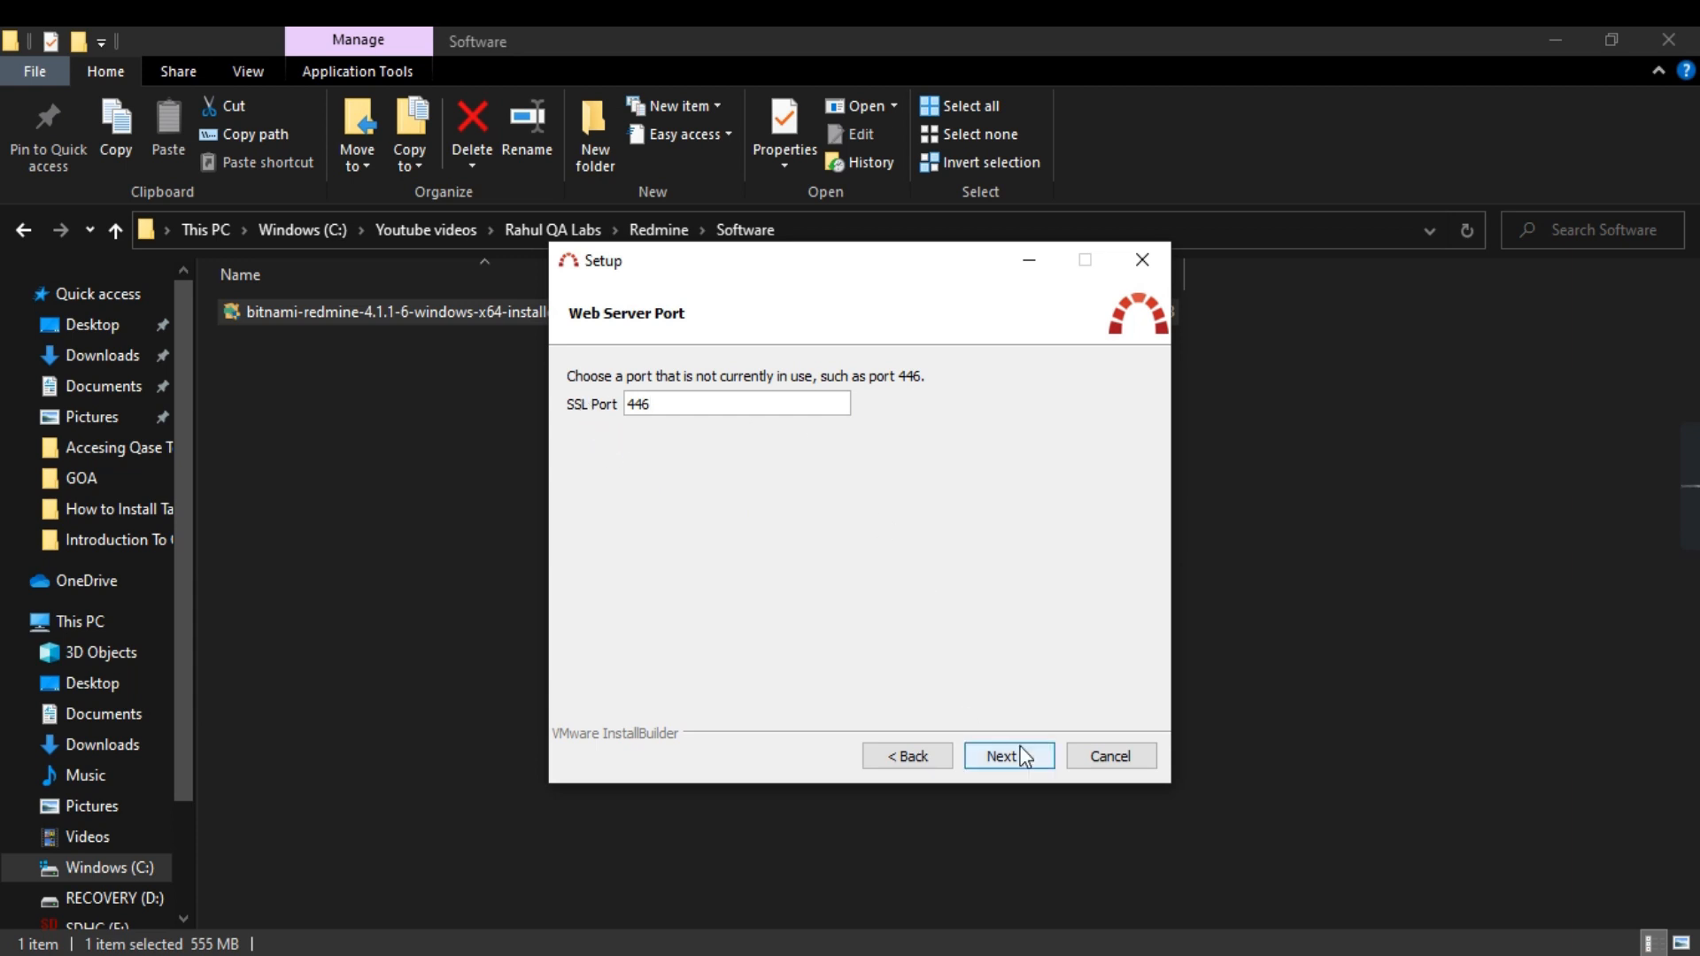
pyautogui.press('Return')
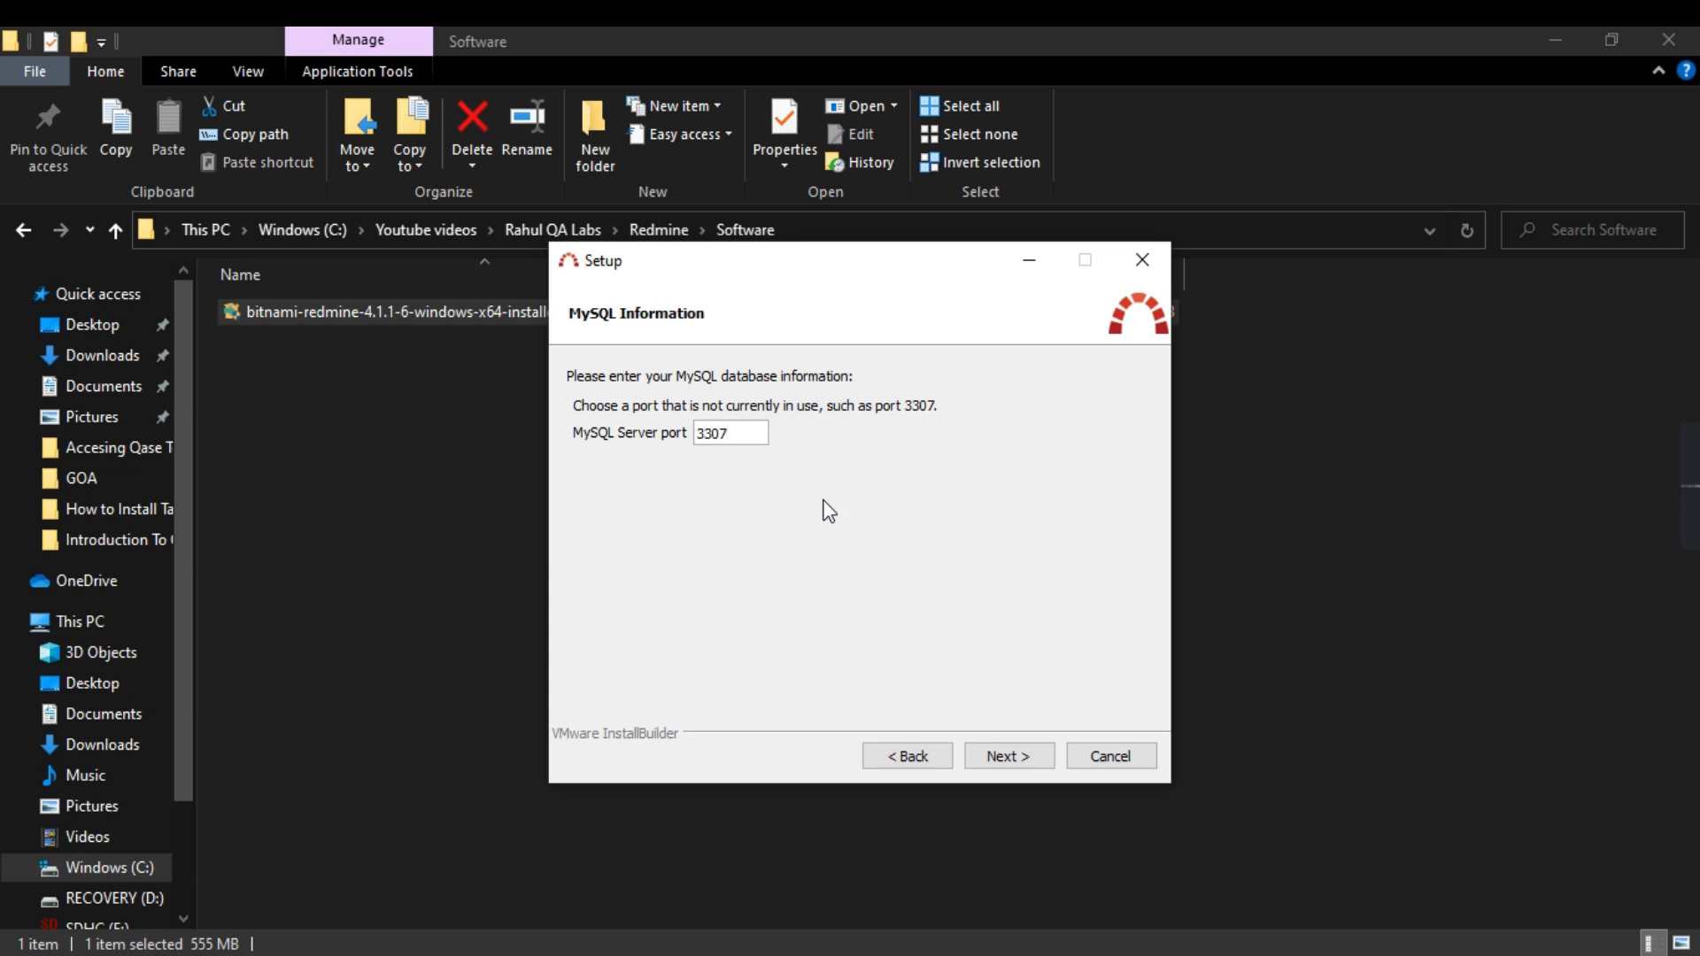
pyautogui.click(1008, 755)
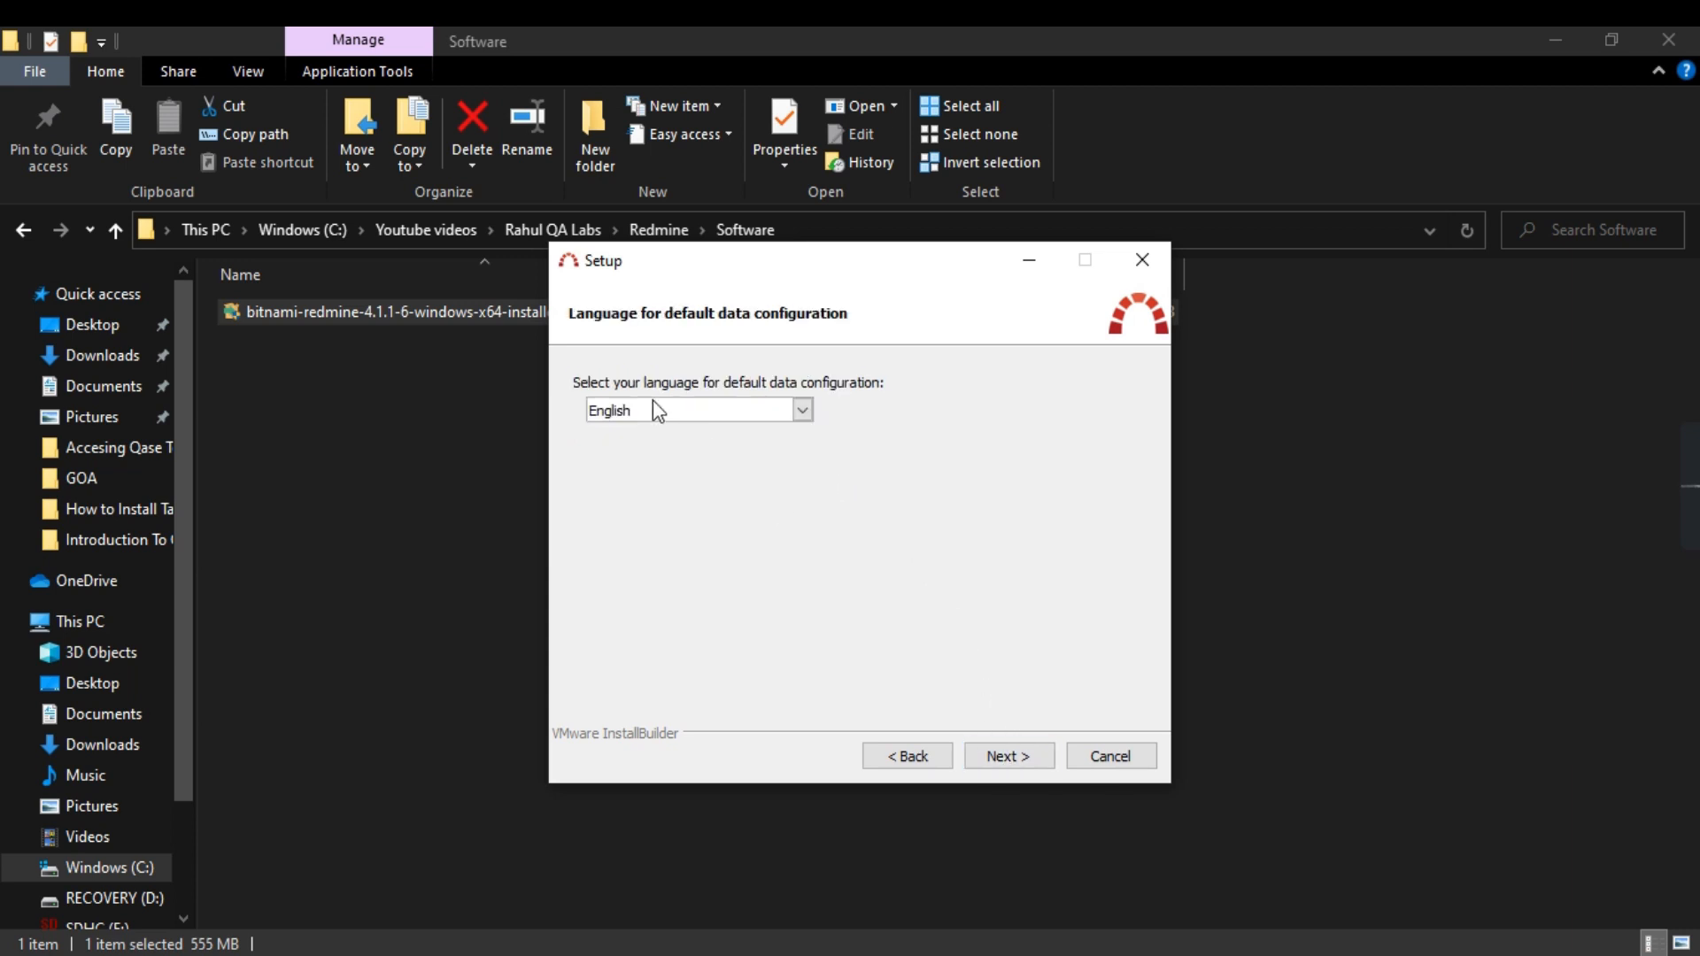
pyautogui.click(1009, 760)
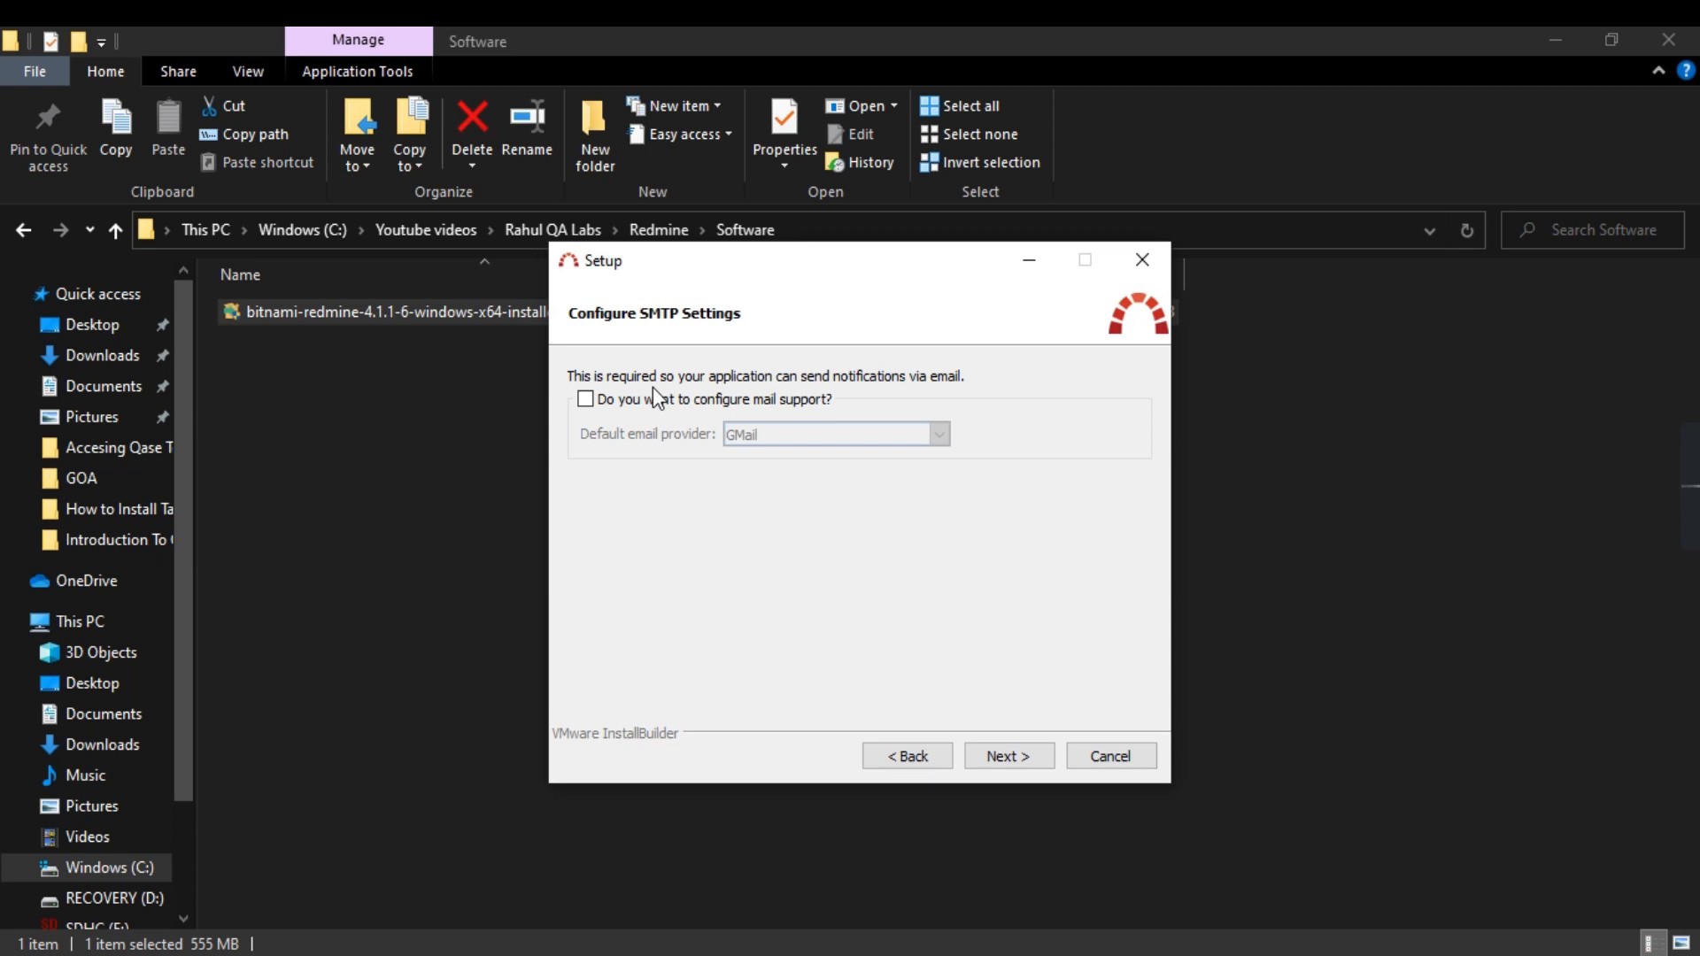
# Step: Enable mail support with GMail as the email provider
pyautogui.click(587, 398)
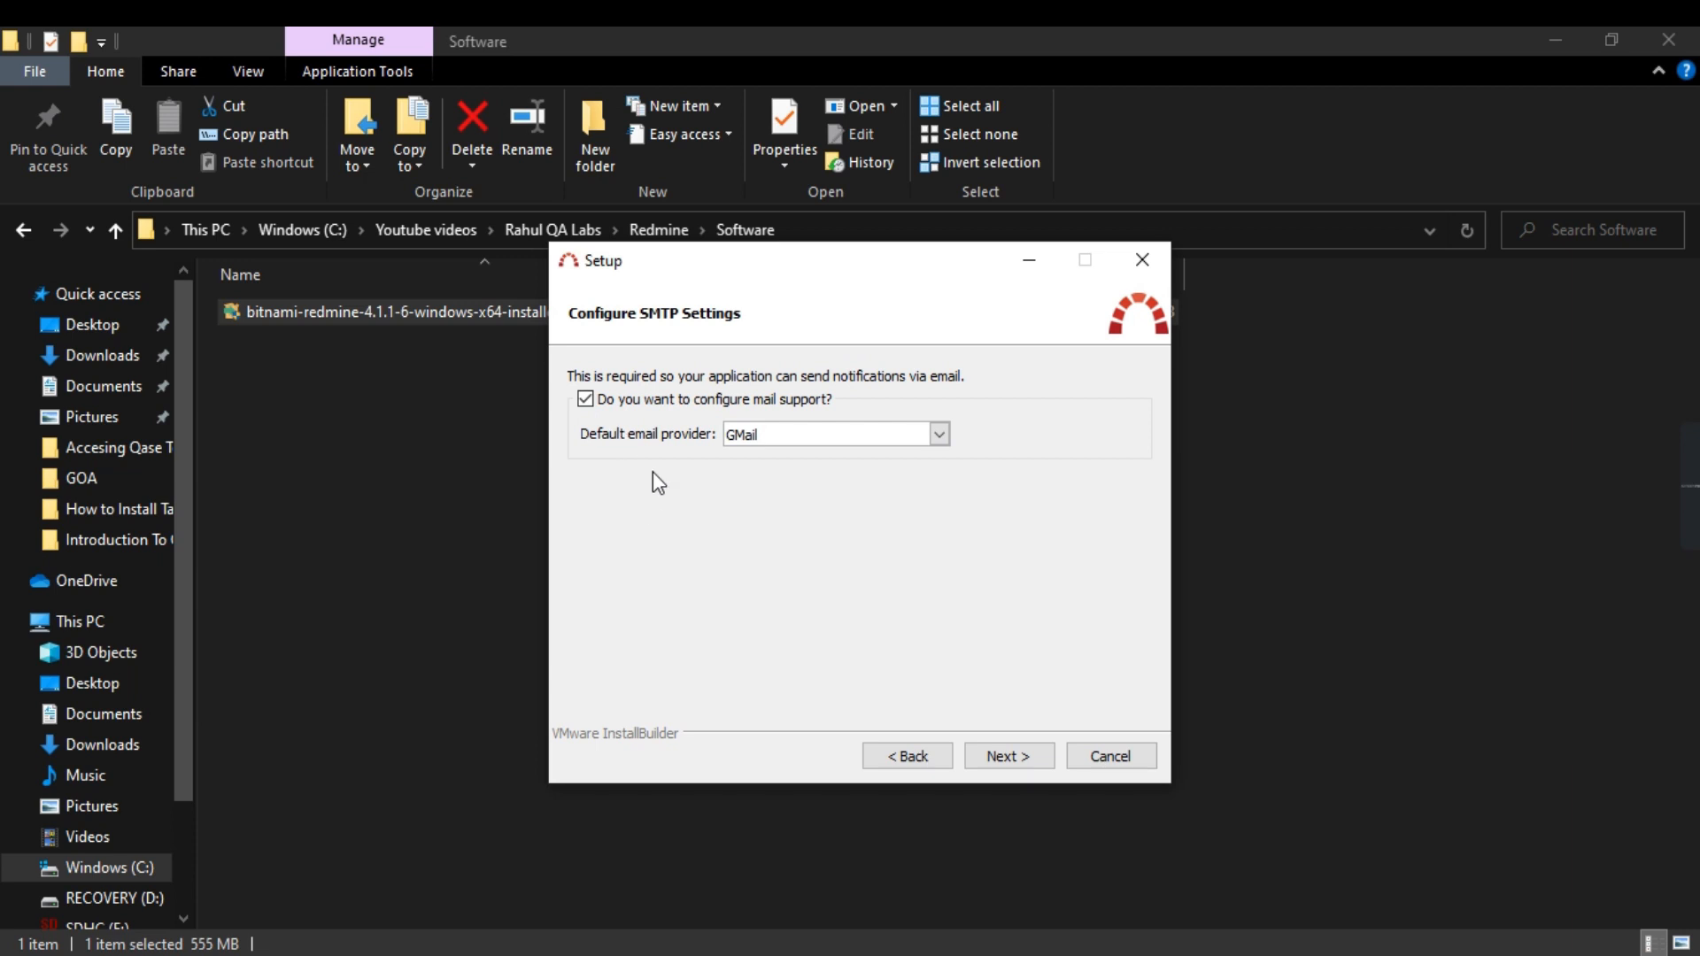
pyautogui.click(940, 434)
pyautogui.click(933, 453)
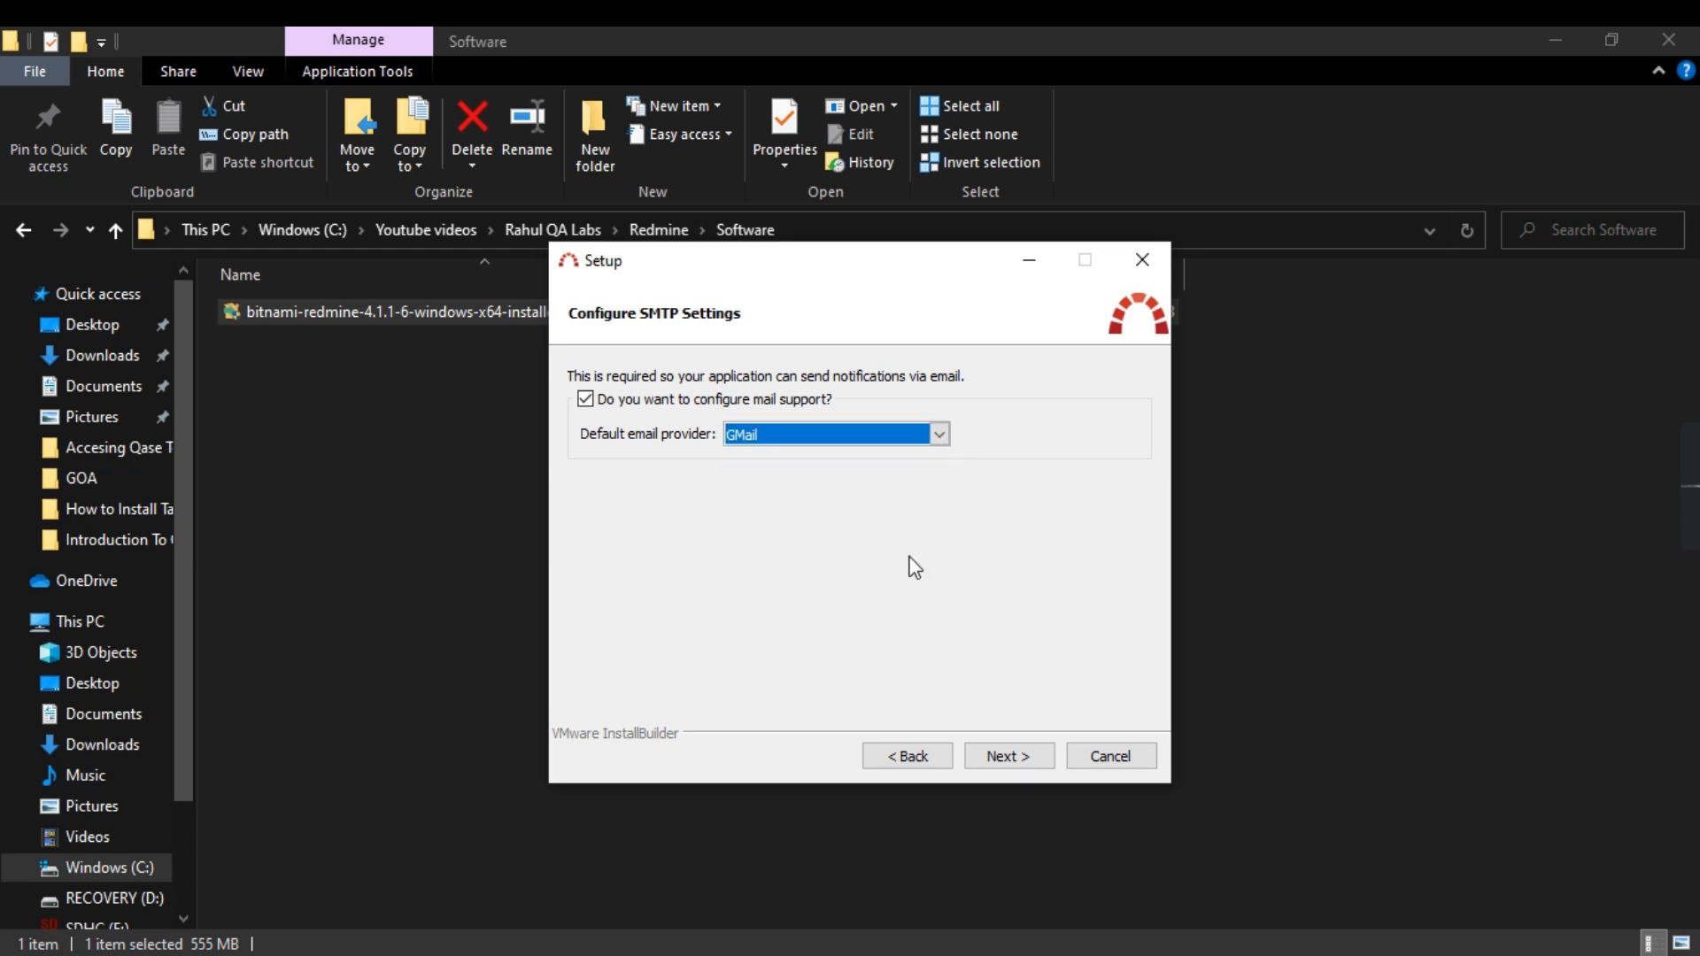
pyautogui.click(1003, 756)
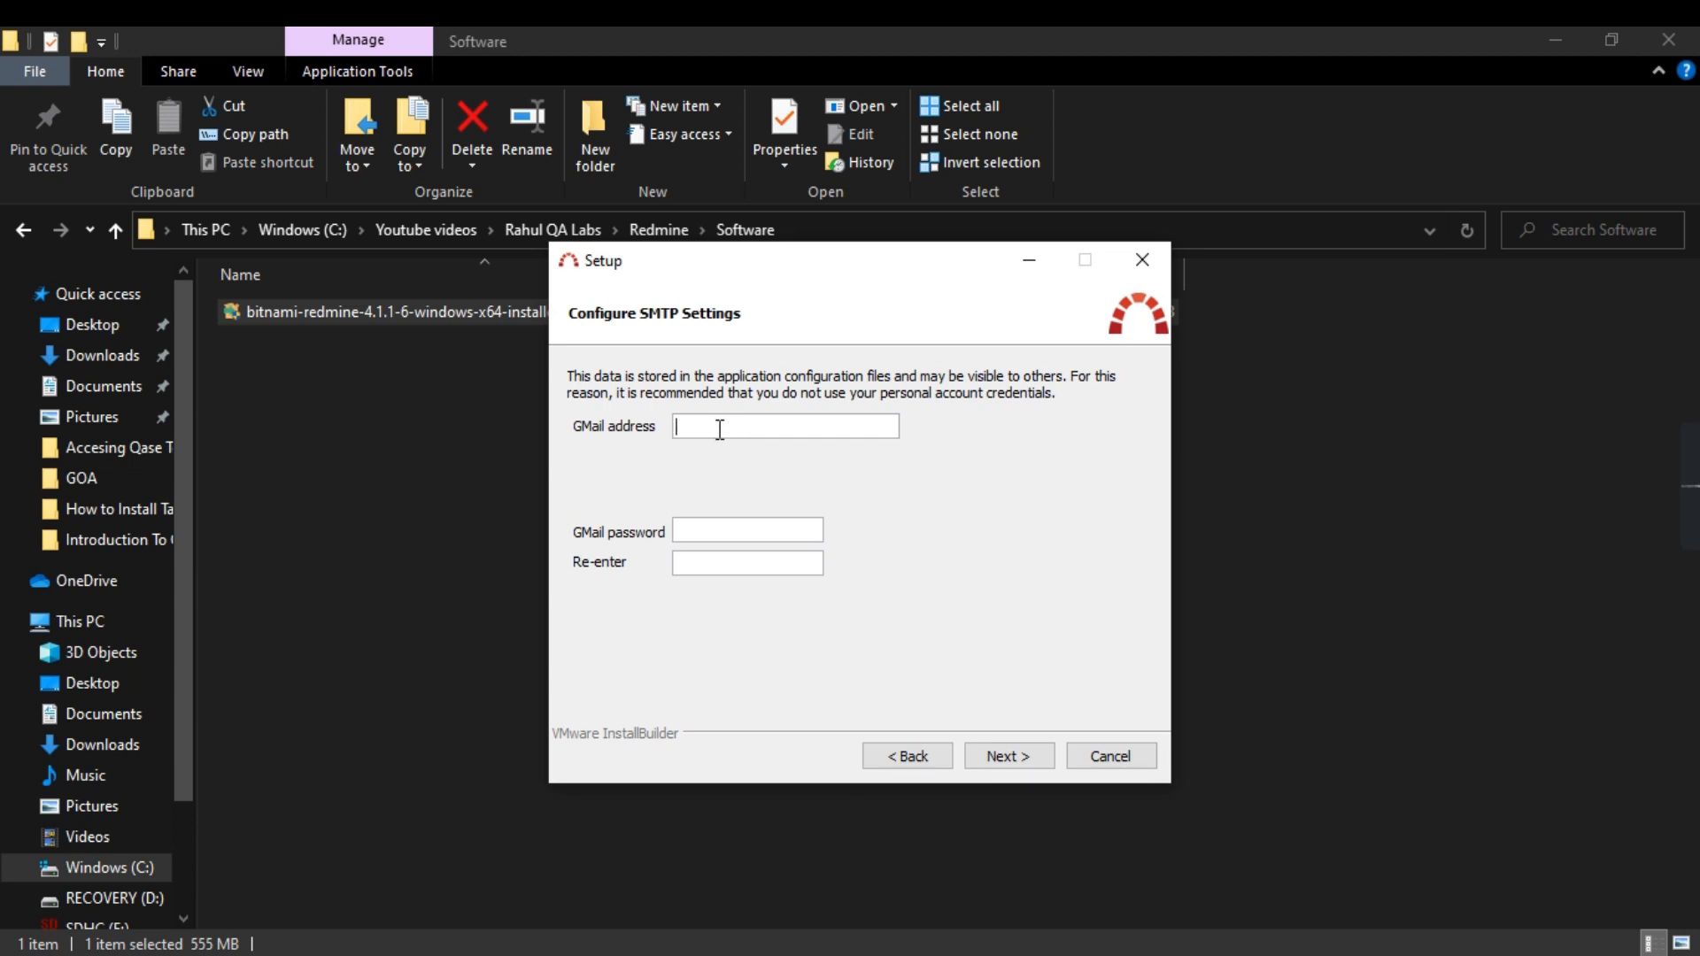
# Step: Enter the GMail address and its password for SMTP, then continue
pyautogui.click(709, 529)
pyautogui.write('••••••••')
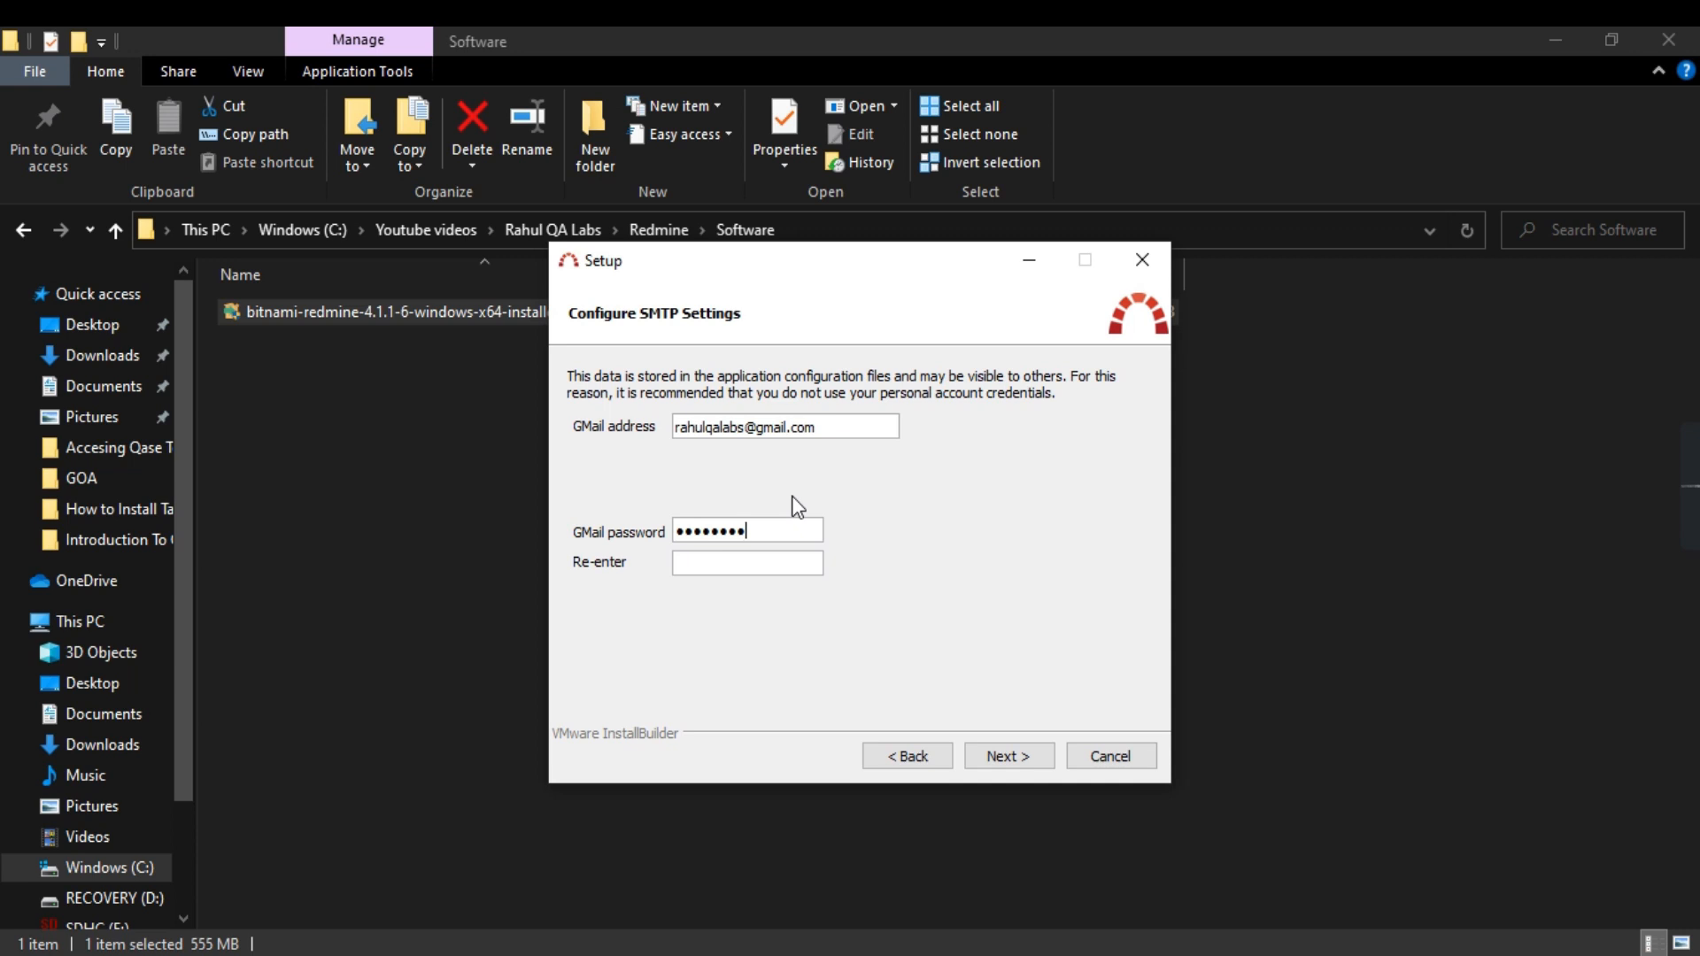
pyautogui.write('••••••••')
pyautogui.click(1009, 755)
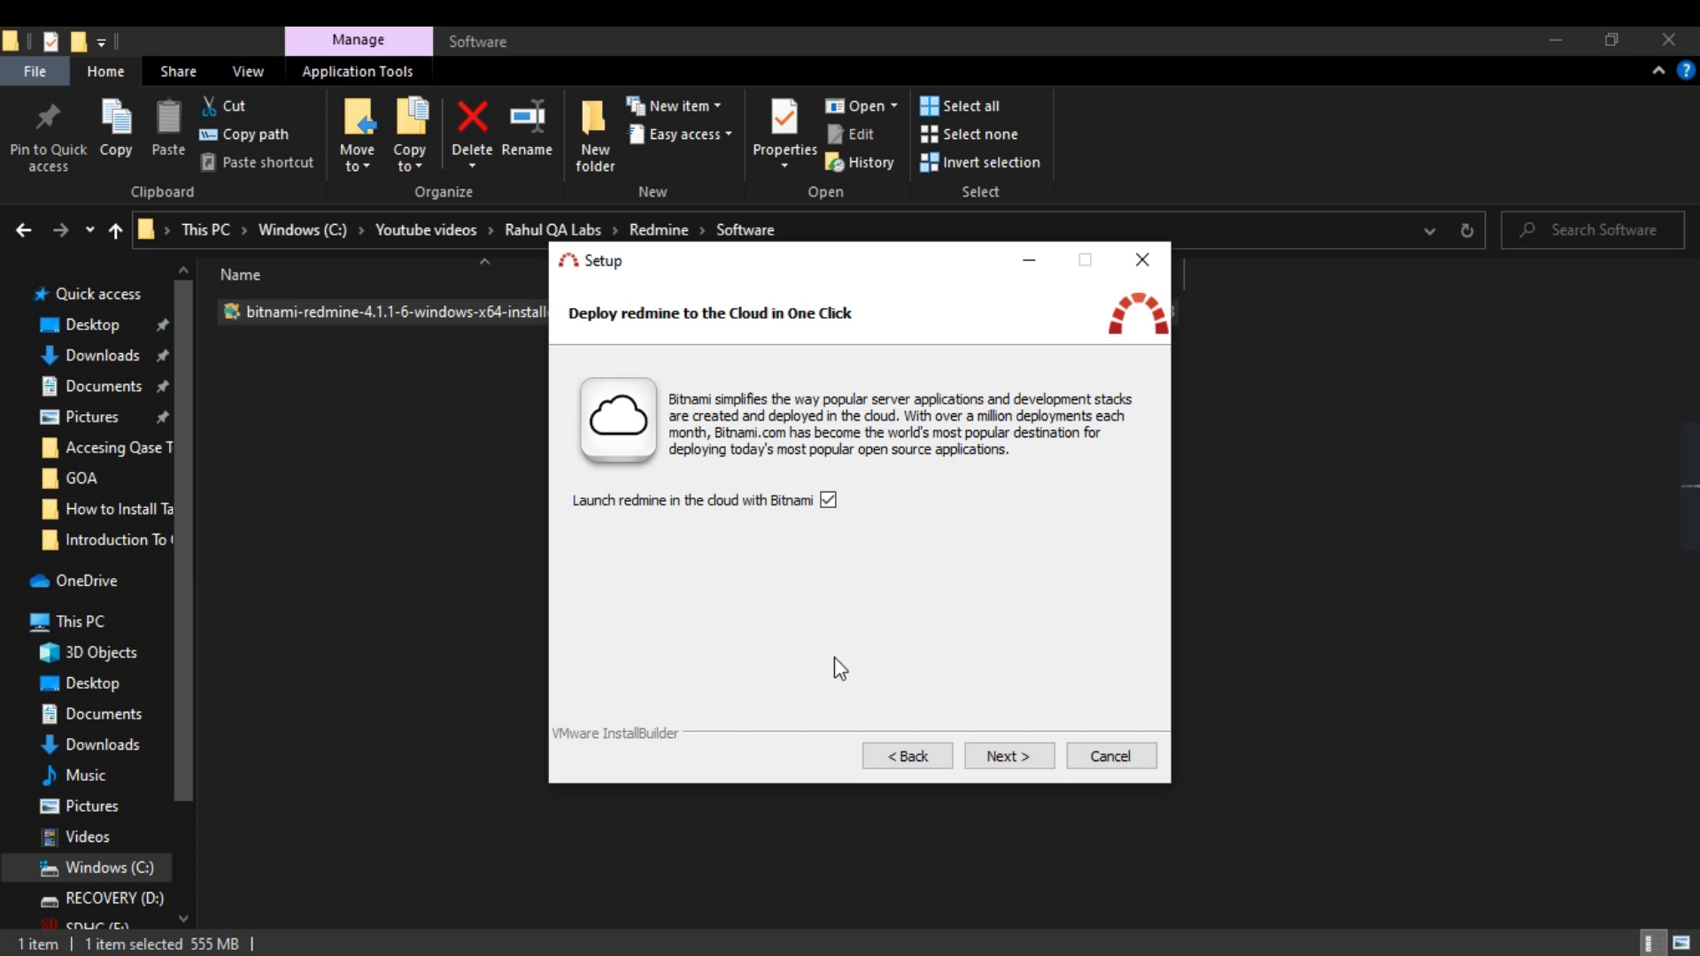
# Step: Skip the cloud deployment offer and start installing the Redmine stack
pyautogui.click(1009, 756)
pyautogui.click(1013, 760)
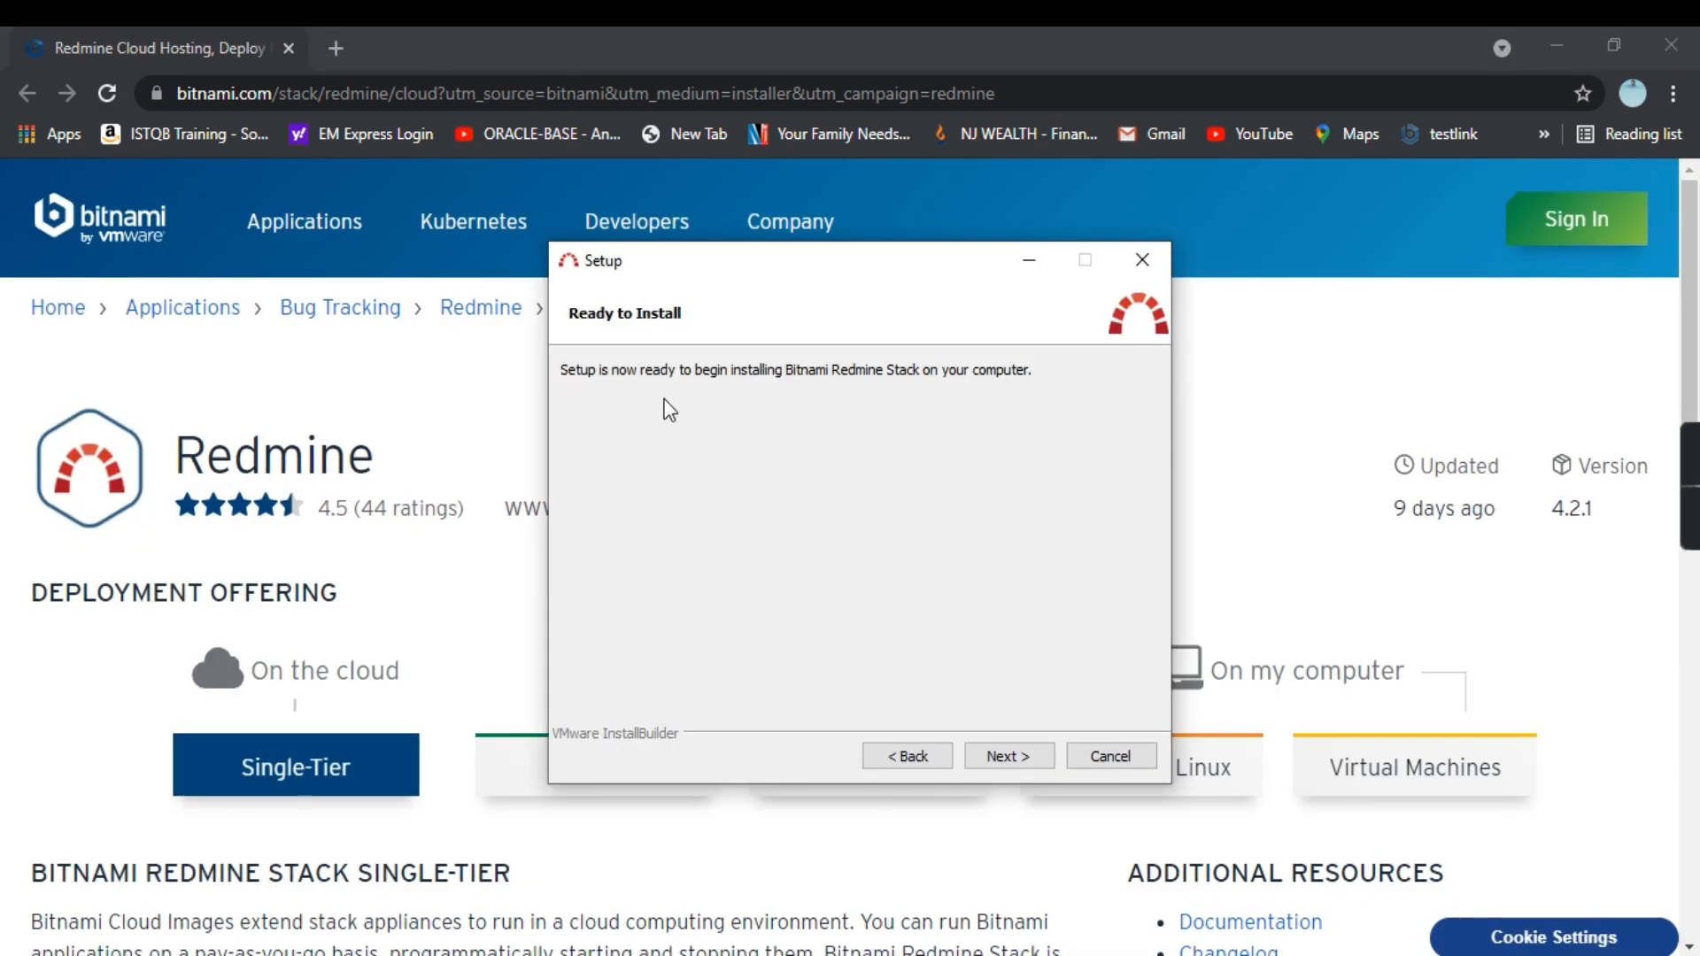
pyautogui.click(1011, 756)
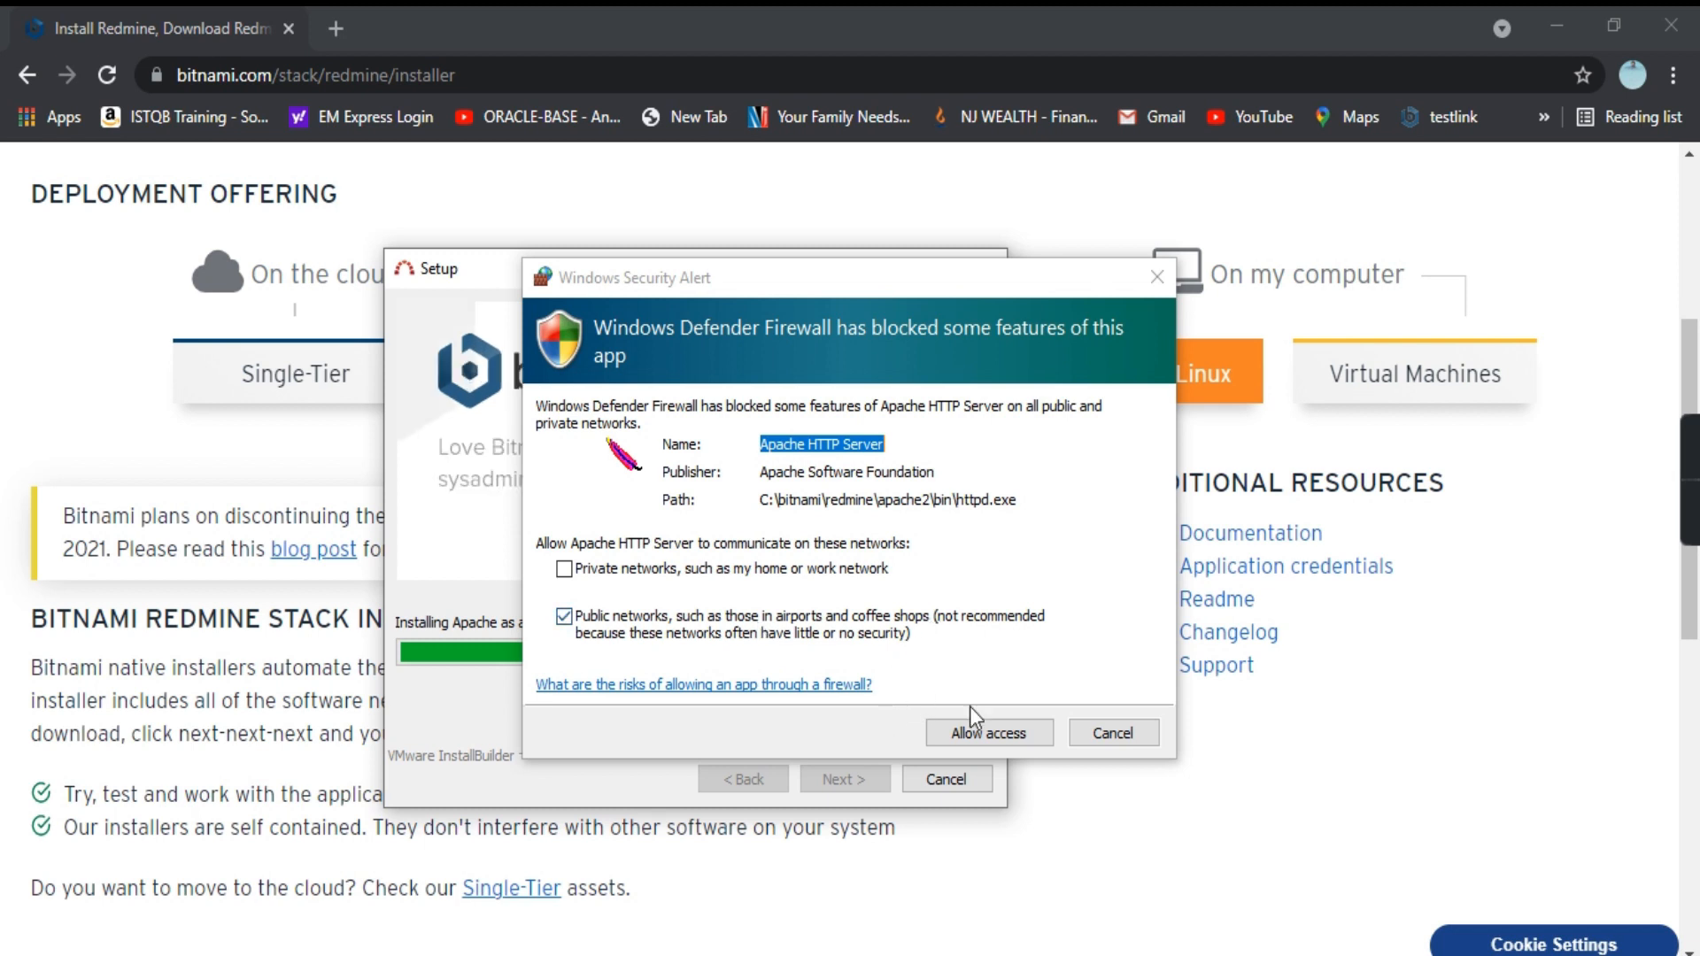
# Step: Allow Apache HTTP Server through the firewall and finish setup with Redmine launching
pyautogui.click(965, 738)
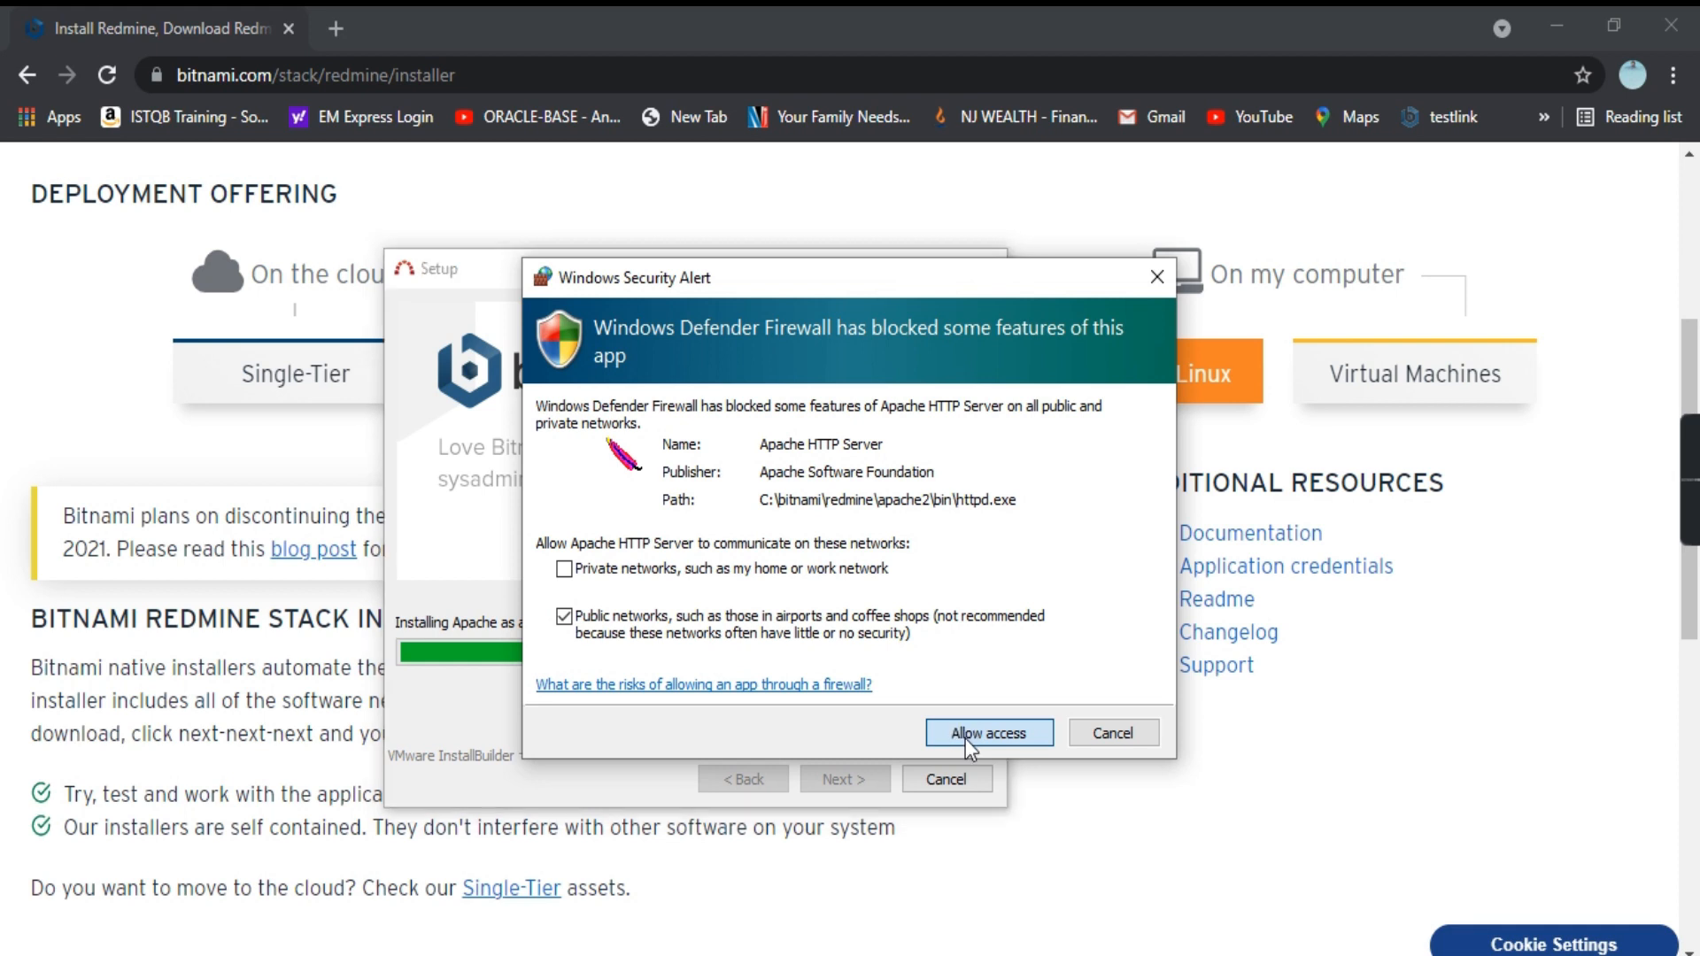
pyautogui.click(965, 738)
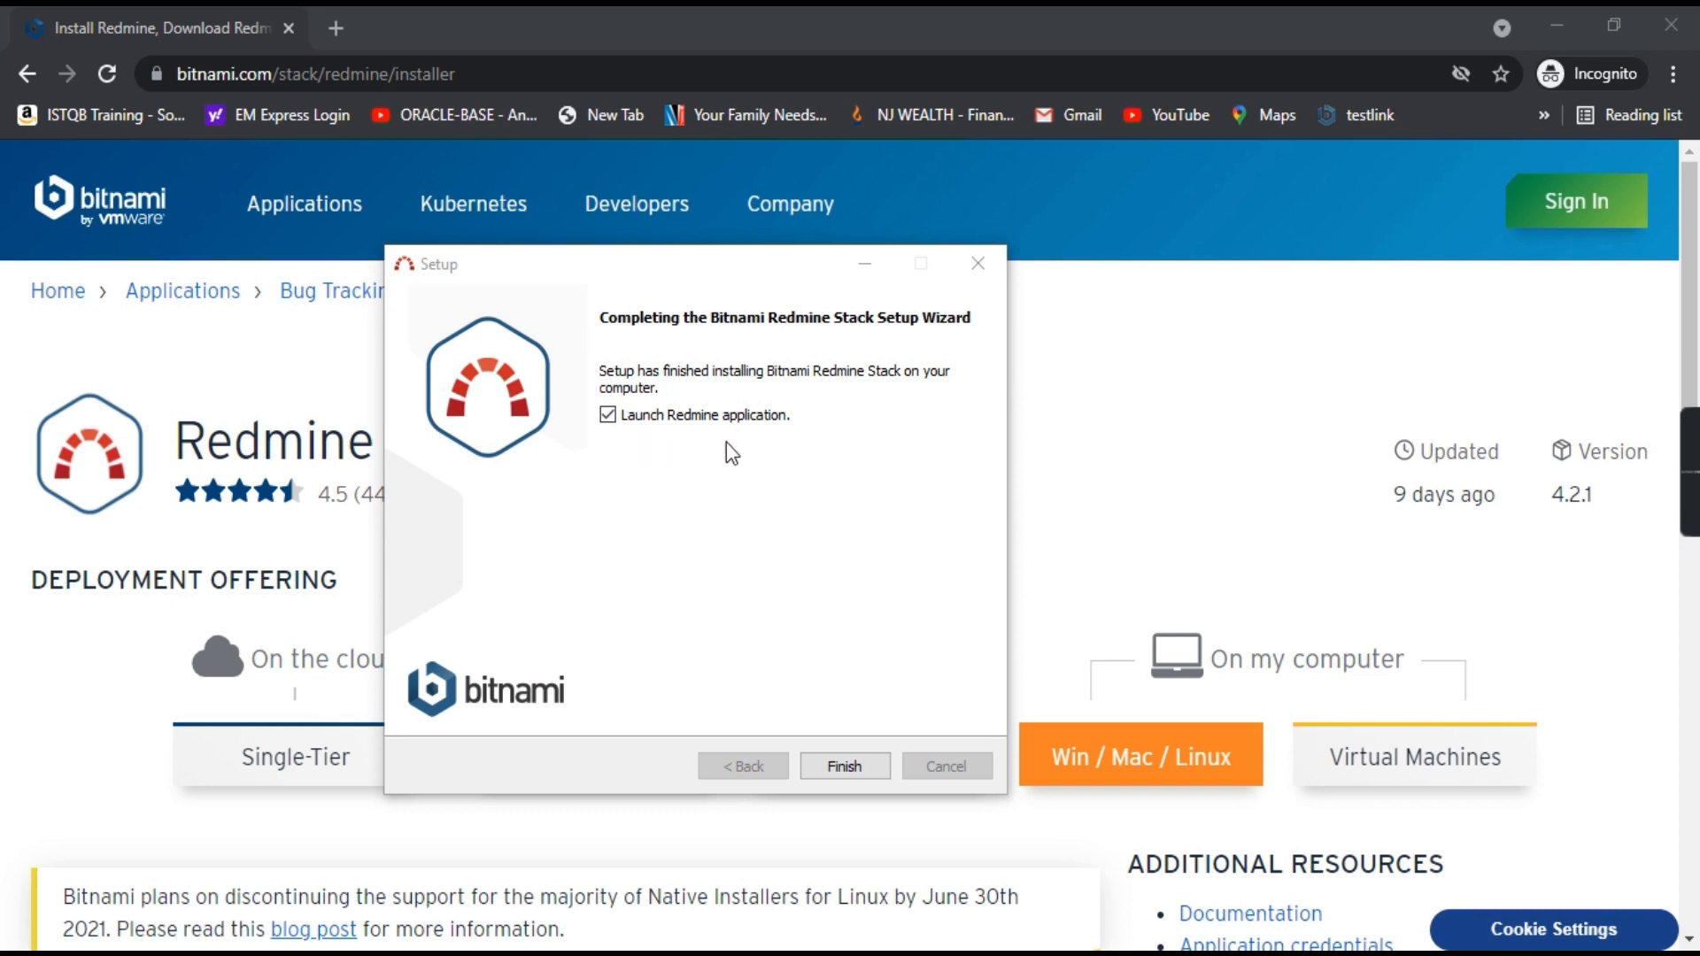
pyautogui.click(843, 767)
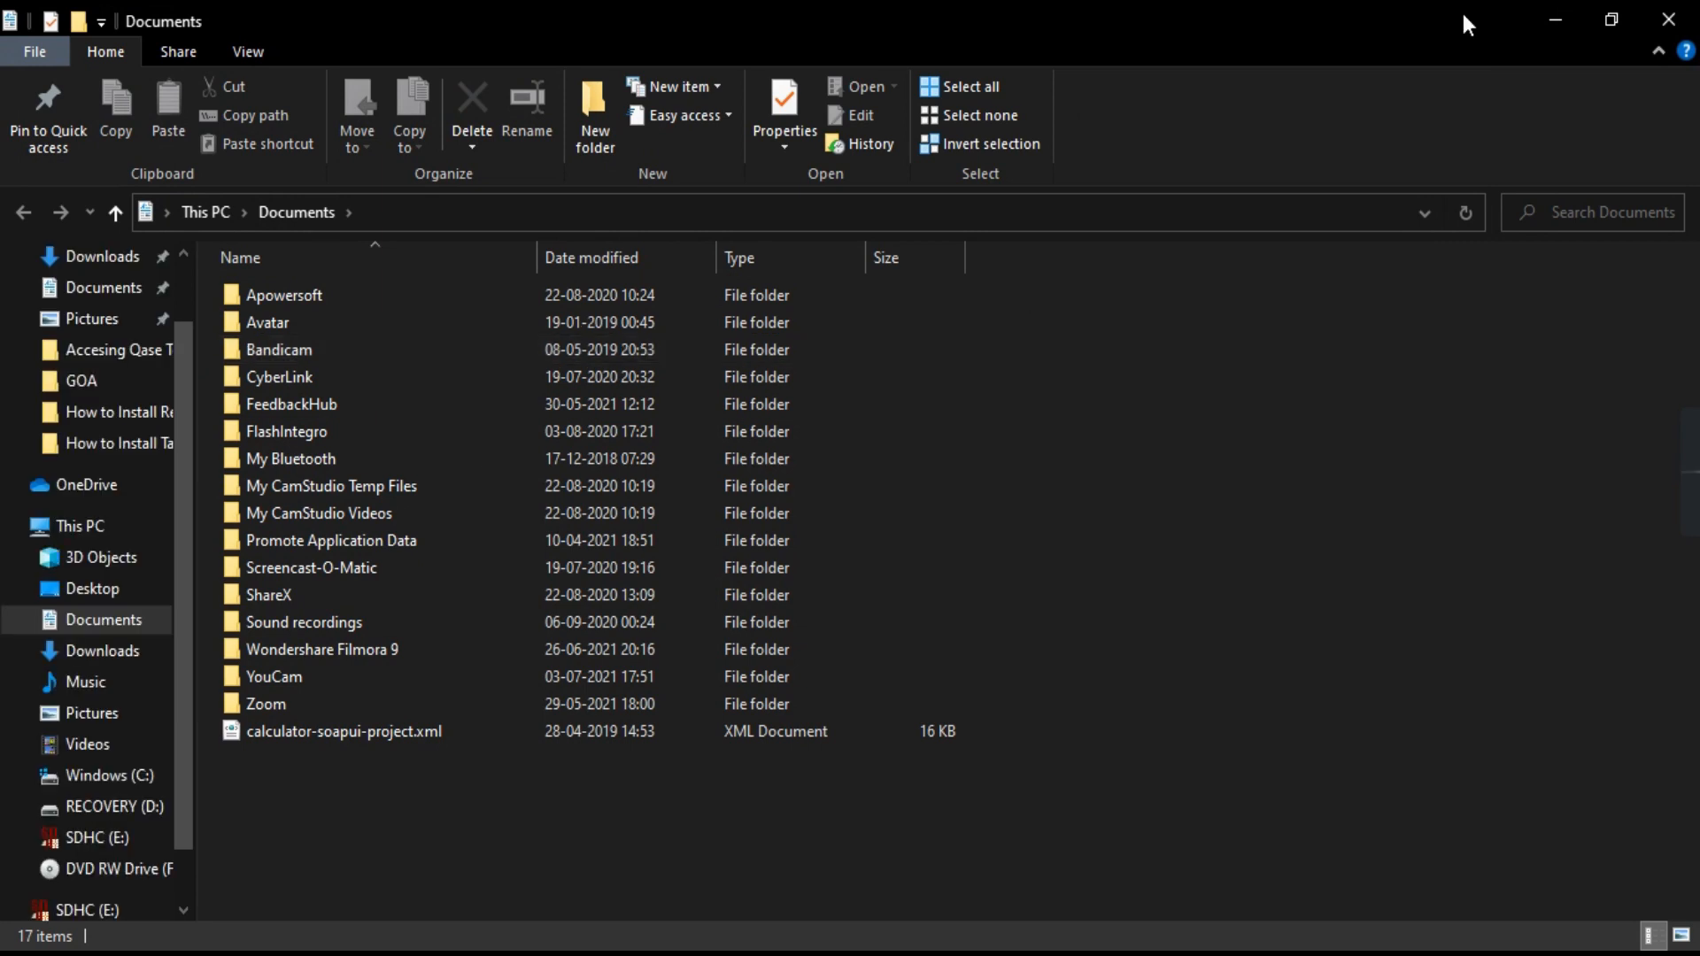
# Step: Minimize File Explorer and follow the Bitnami page's Access Redmine link to 127.0.0.1:82/redmine
pyautogui.click(1557, 20)
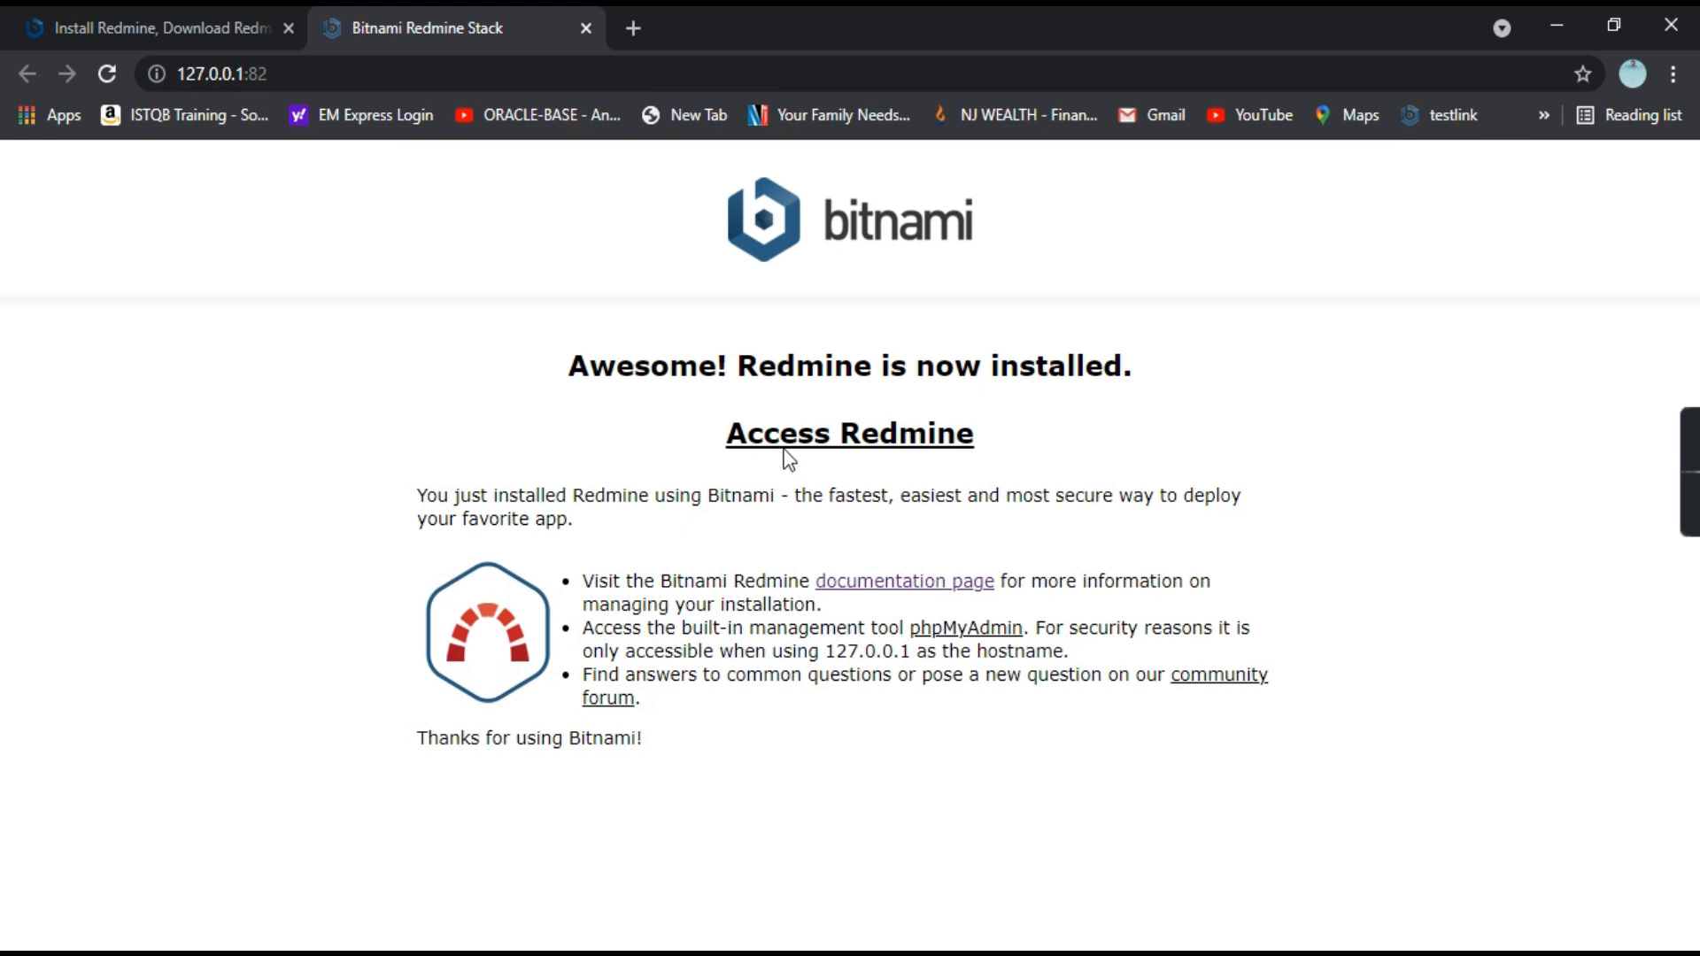
pyautogui.click(859, 440)
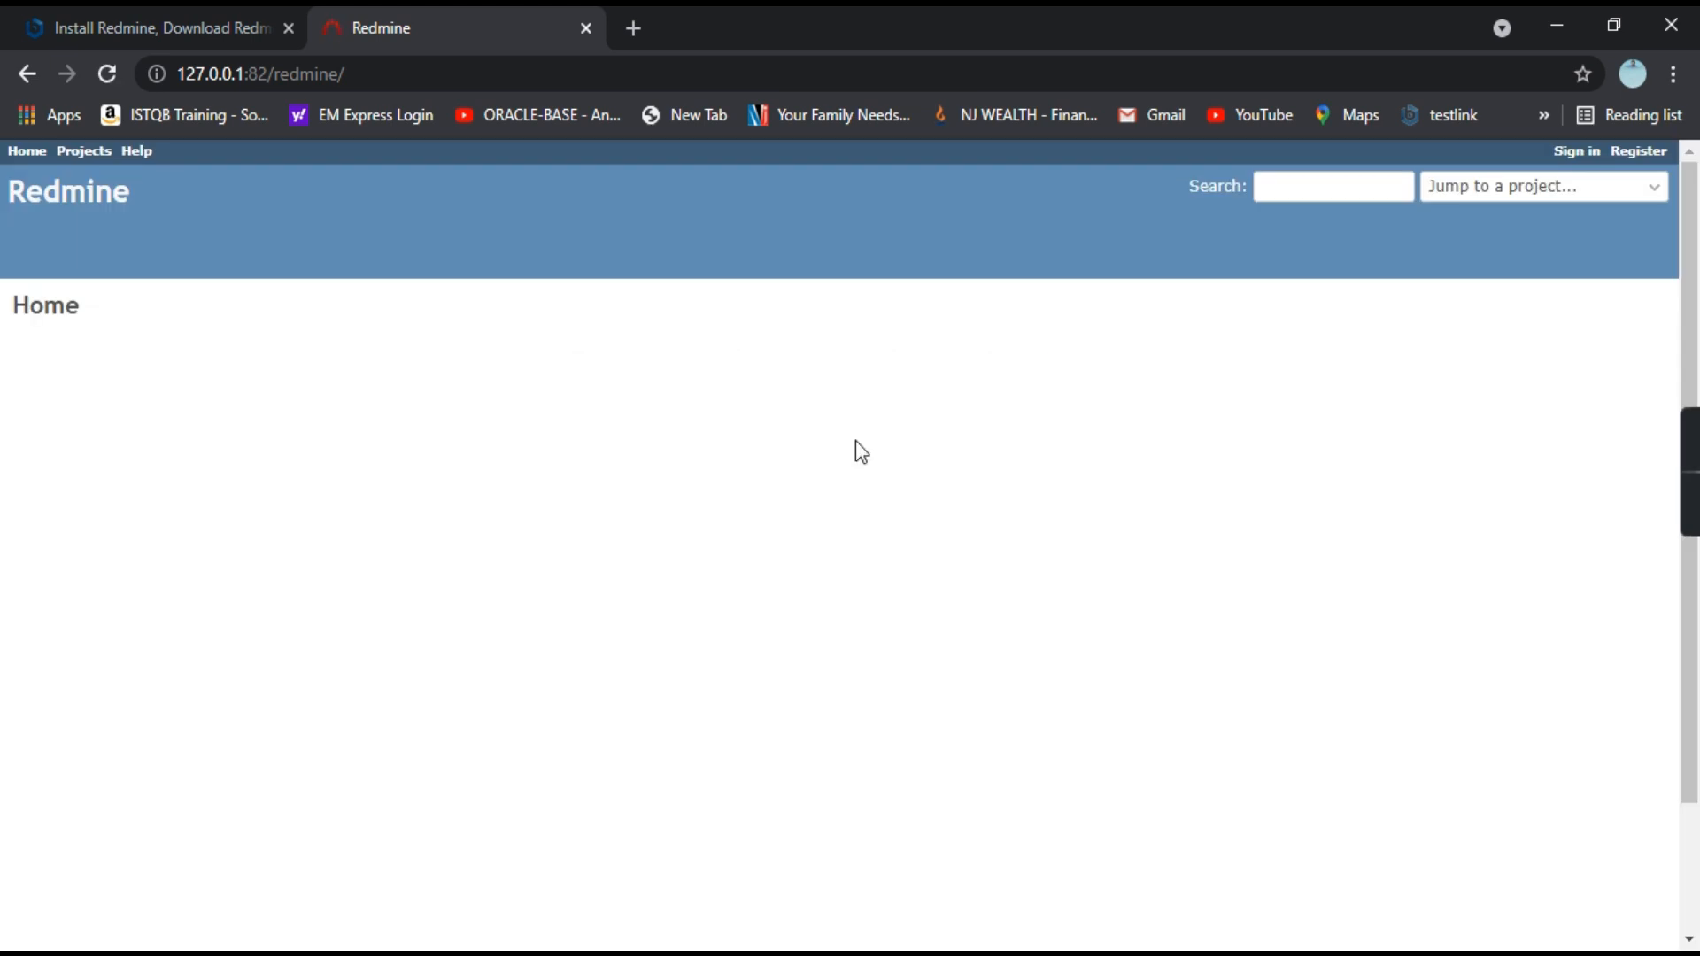
# Step: Log in to Redmine with the admin account's login and password from setup
pyautogui.click(1577, 152)
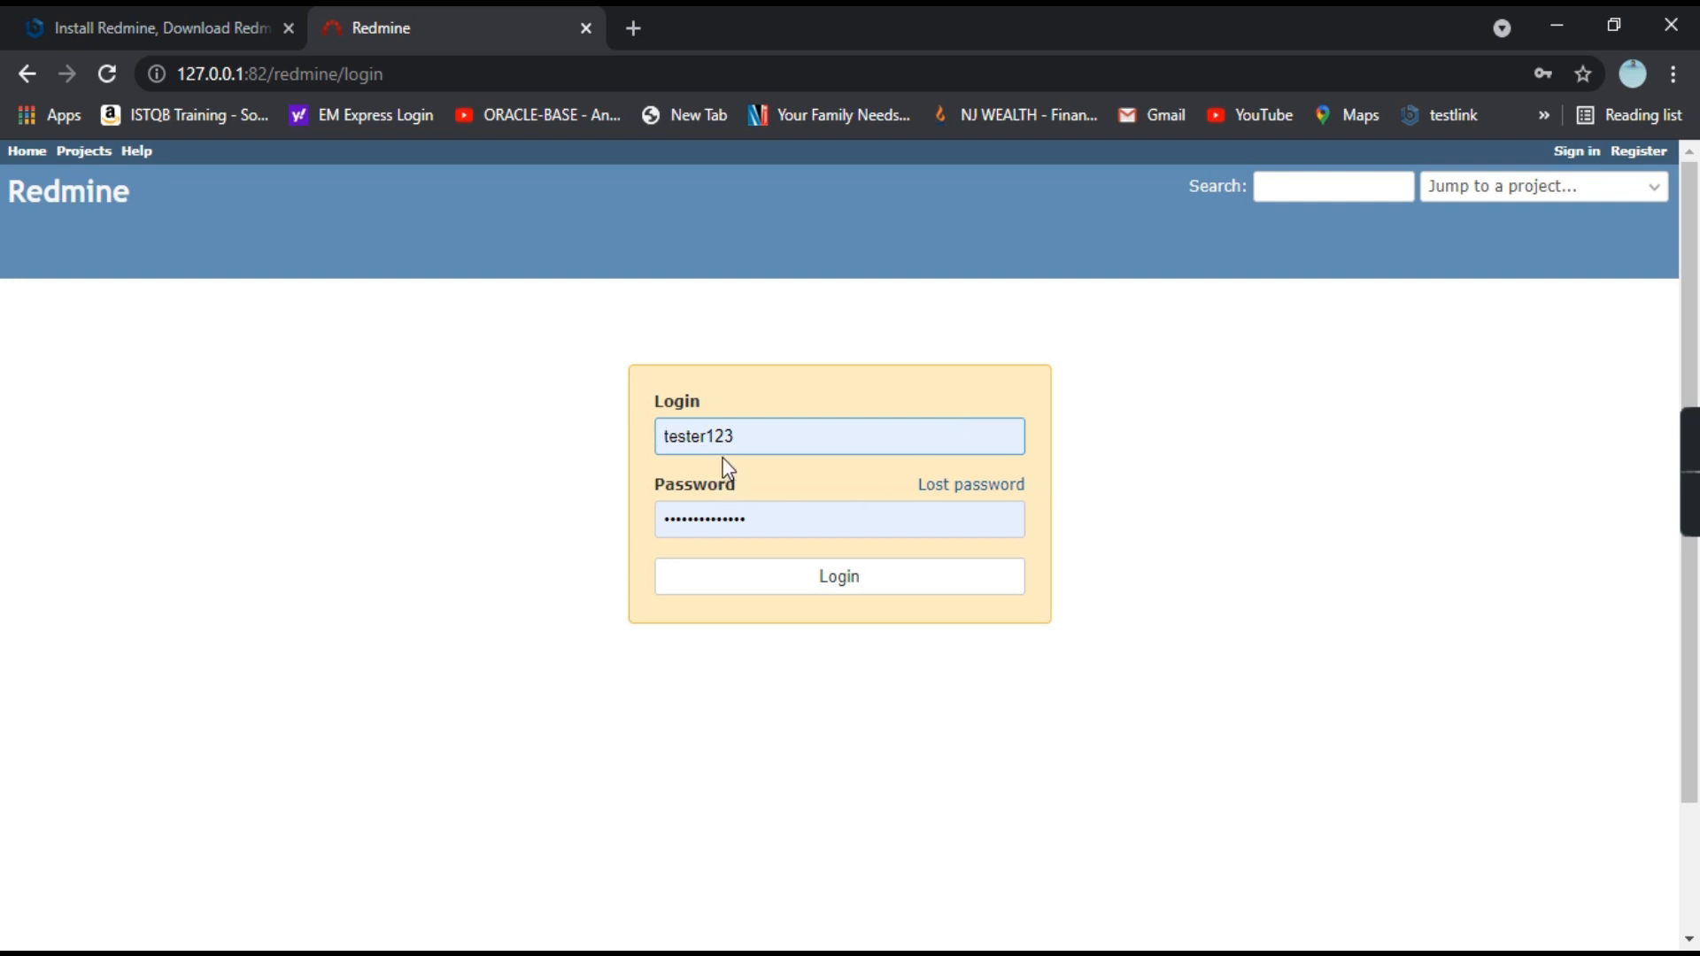
pyautogui.click(827, 588)
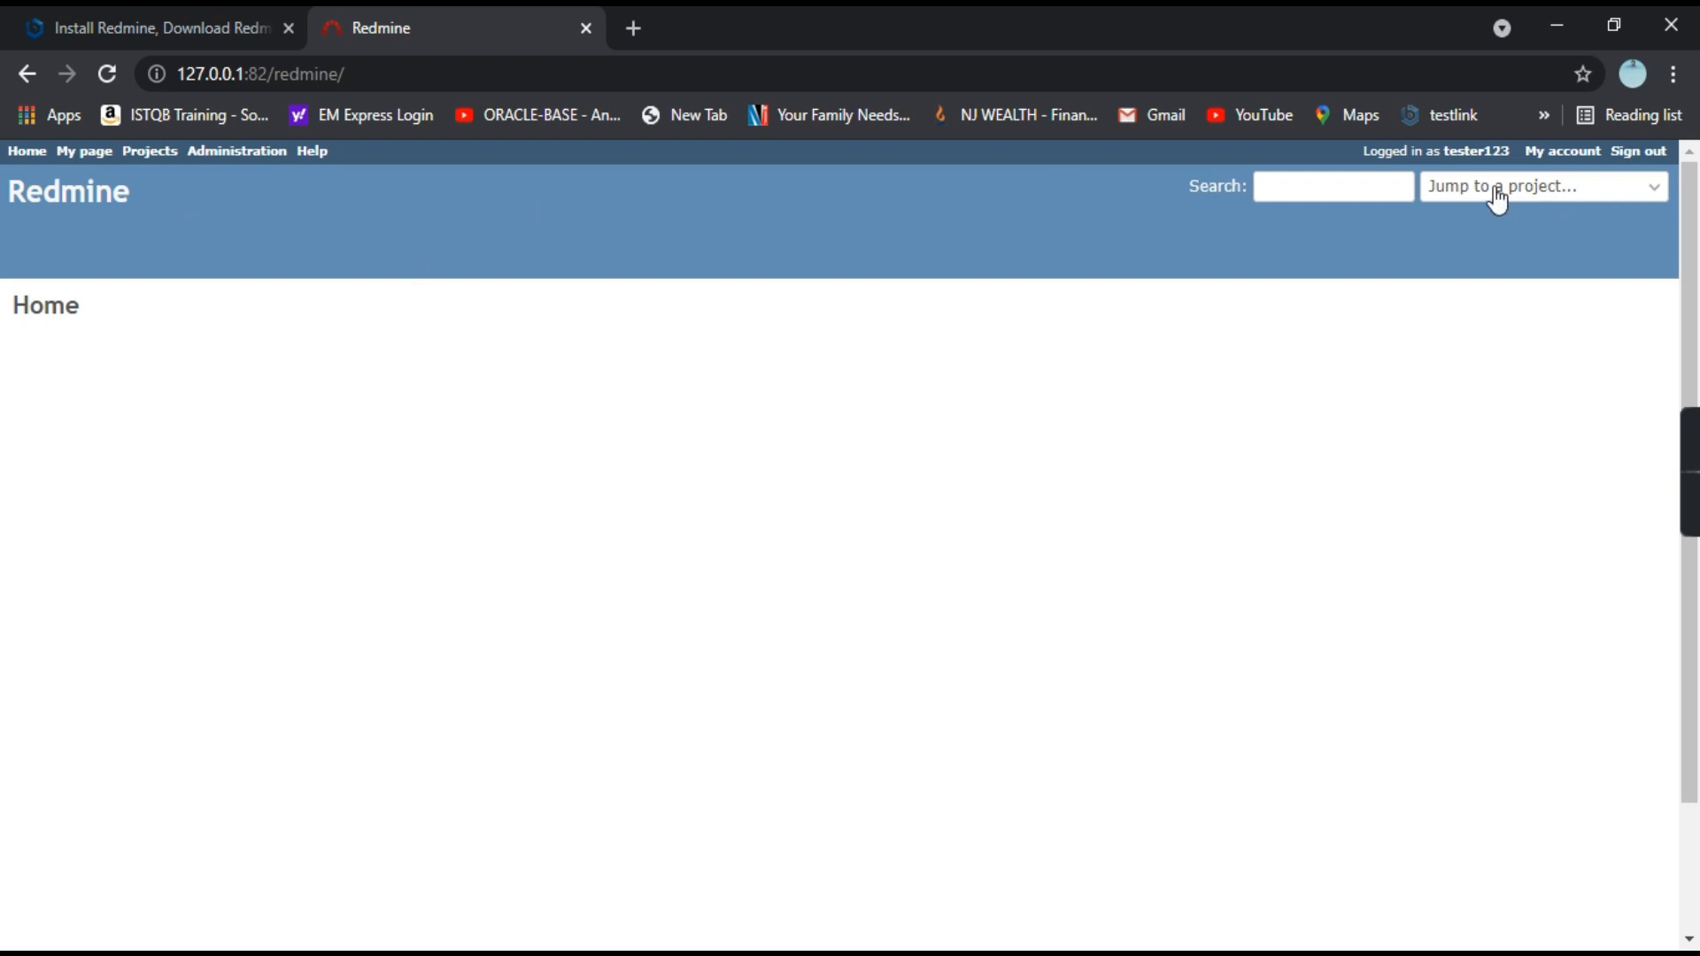
pyautogui.click(1564, 156)
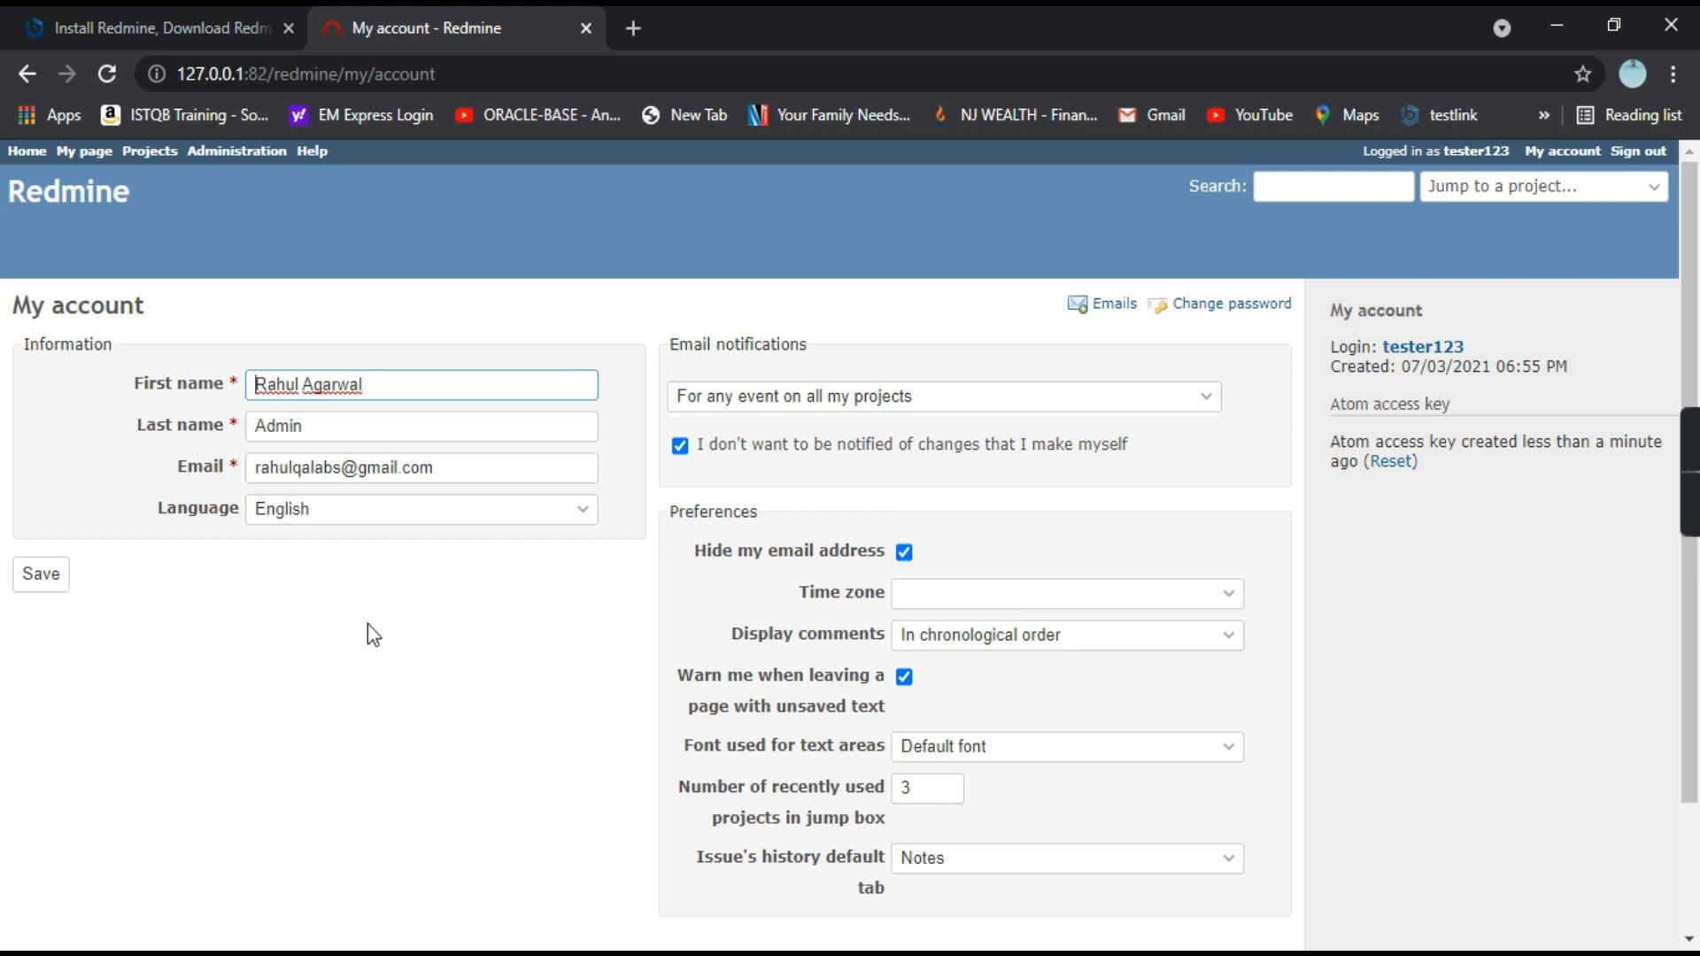
pyautogui.scroll(-3, 895, 726)
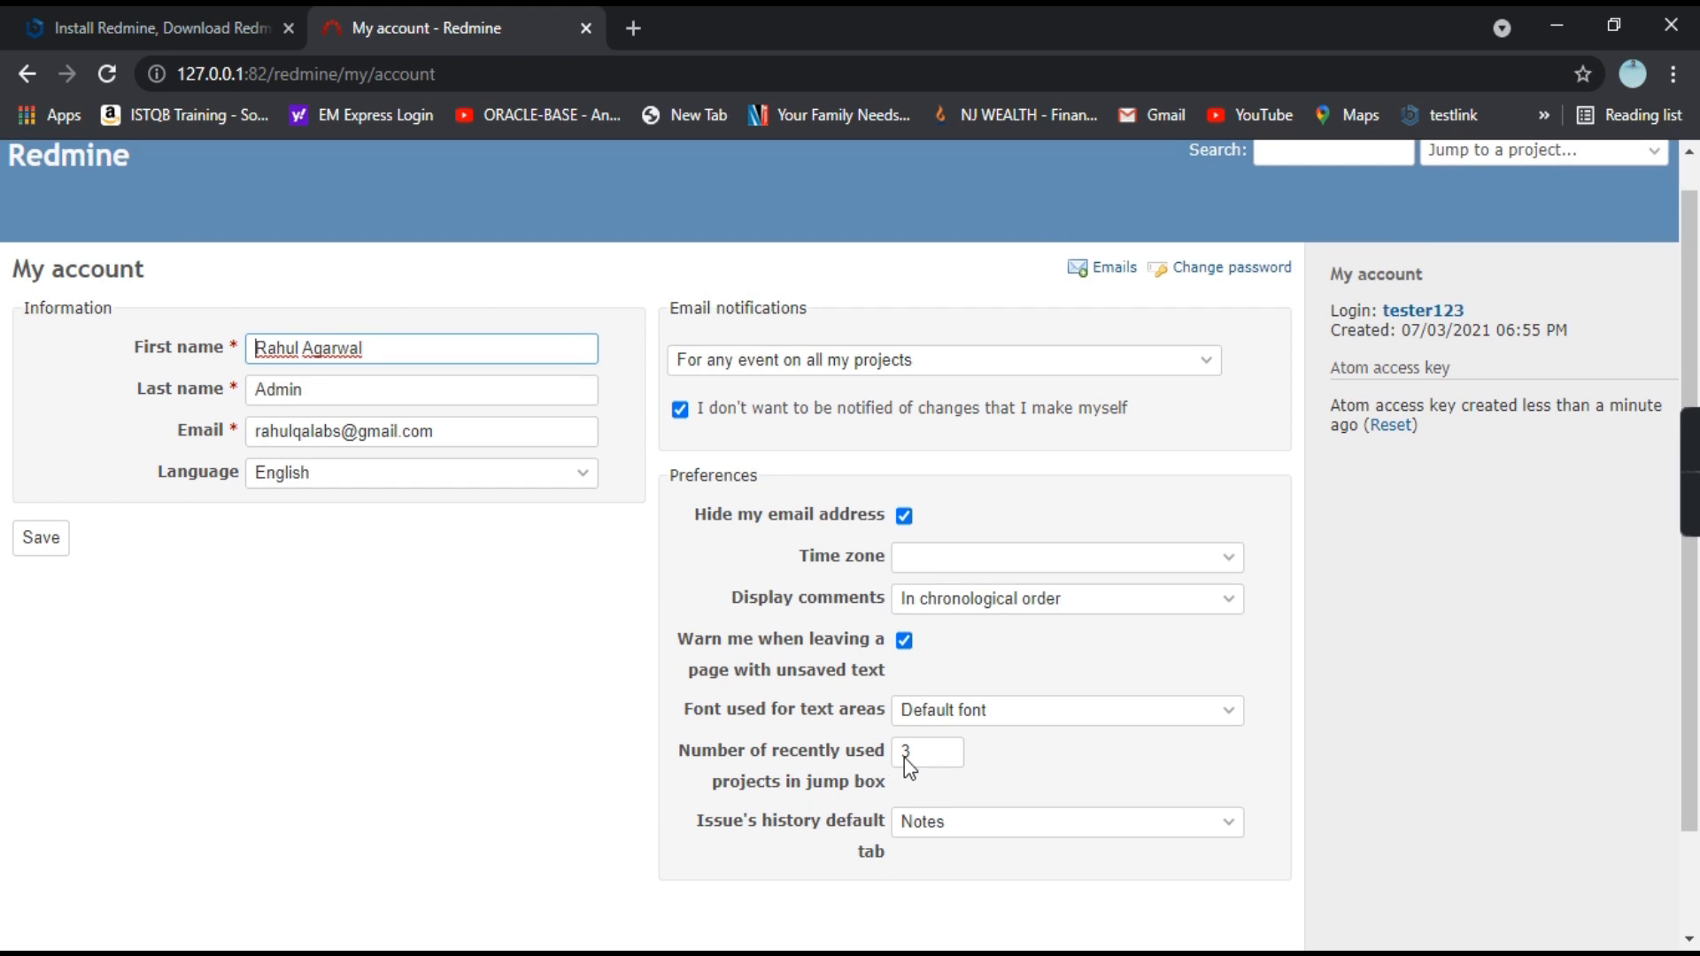
pyautogui.scroll(3, 906, 772)
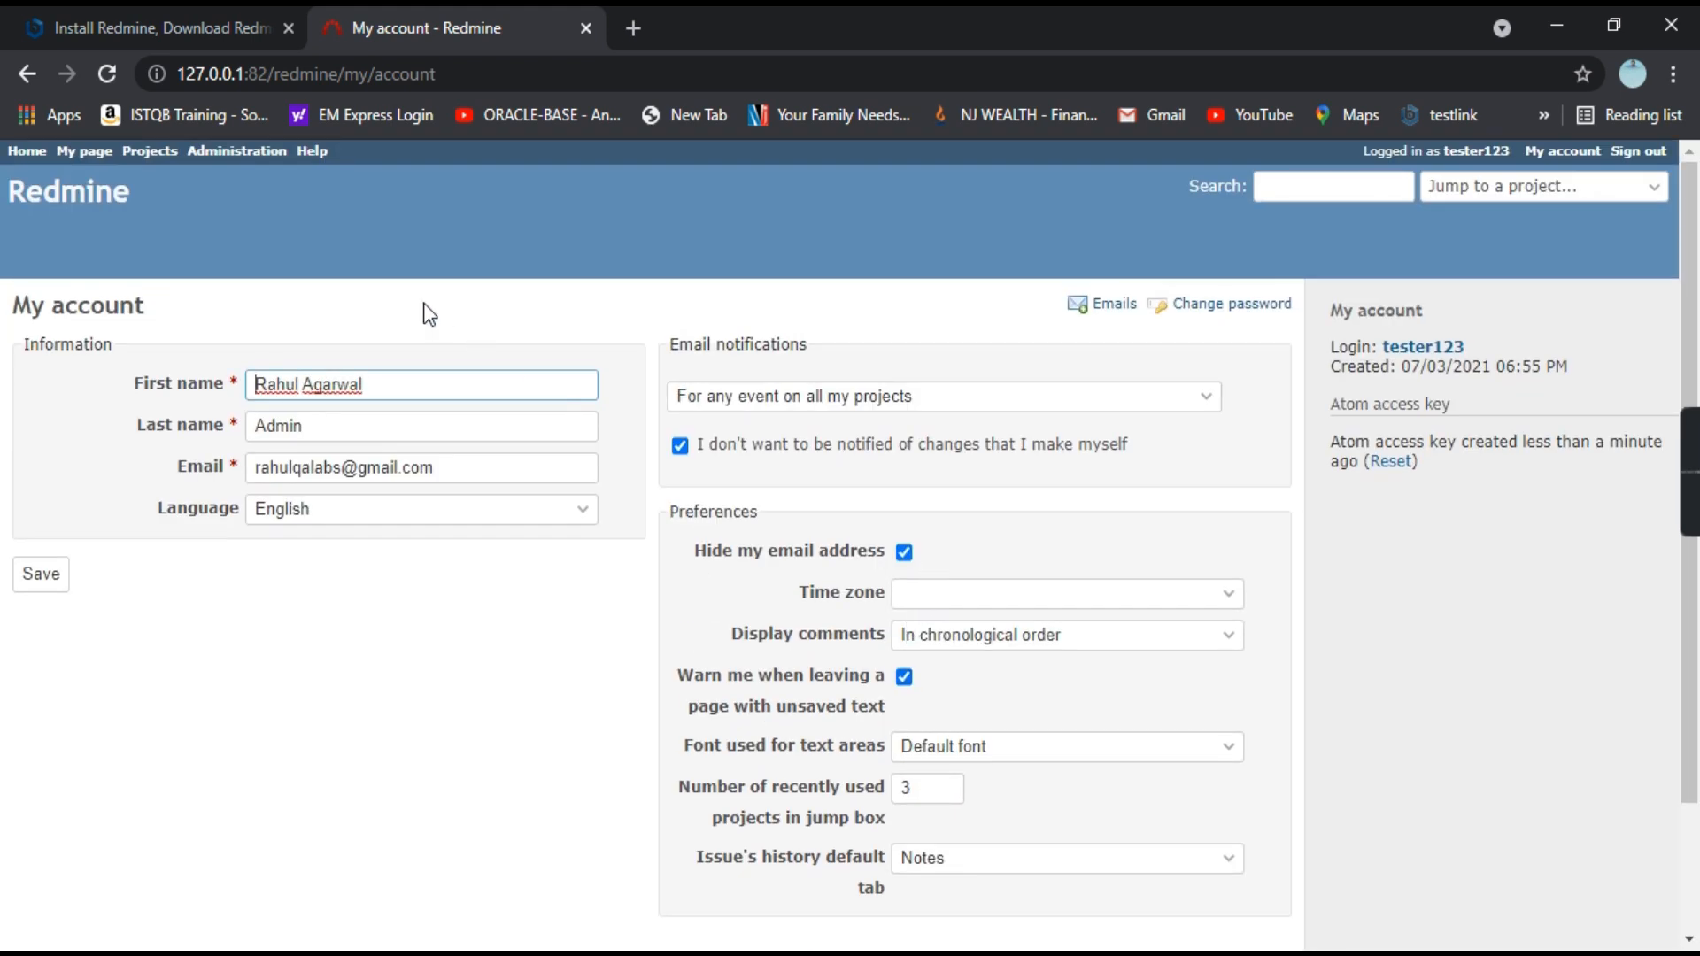
pyautogui.click(26, 152)
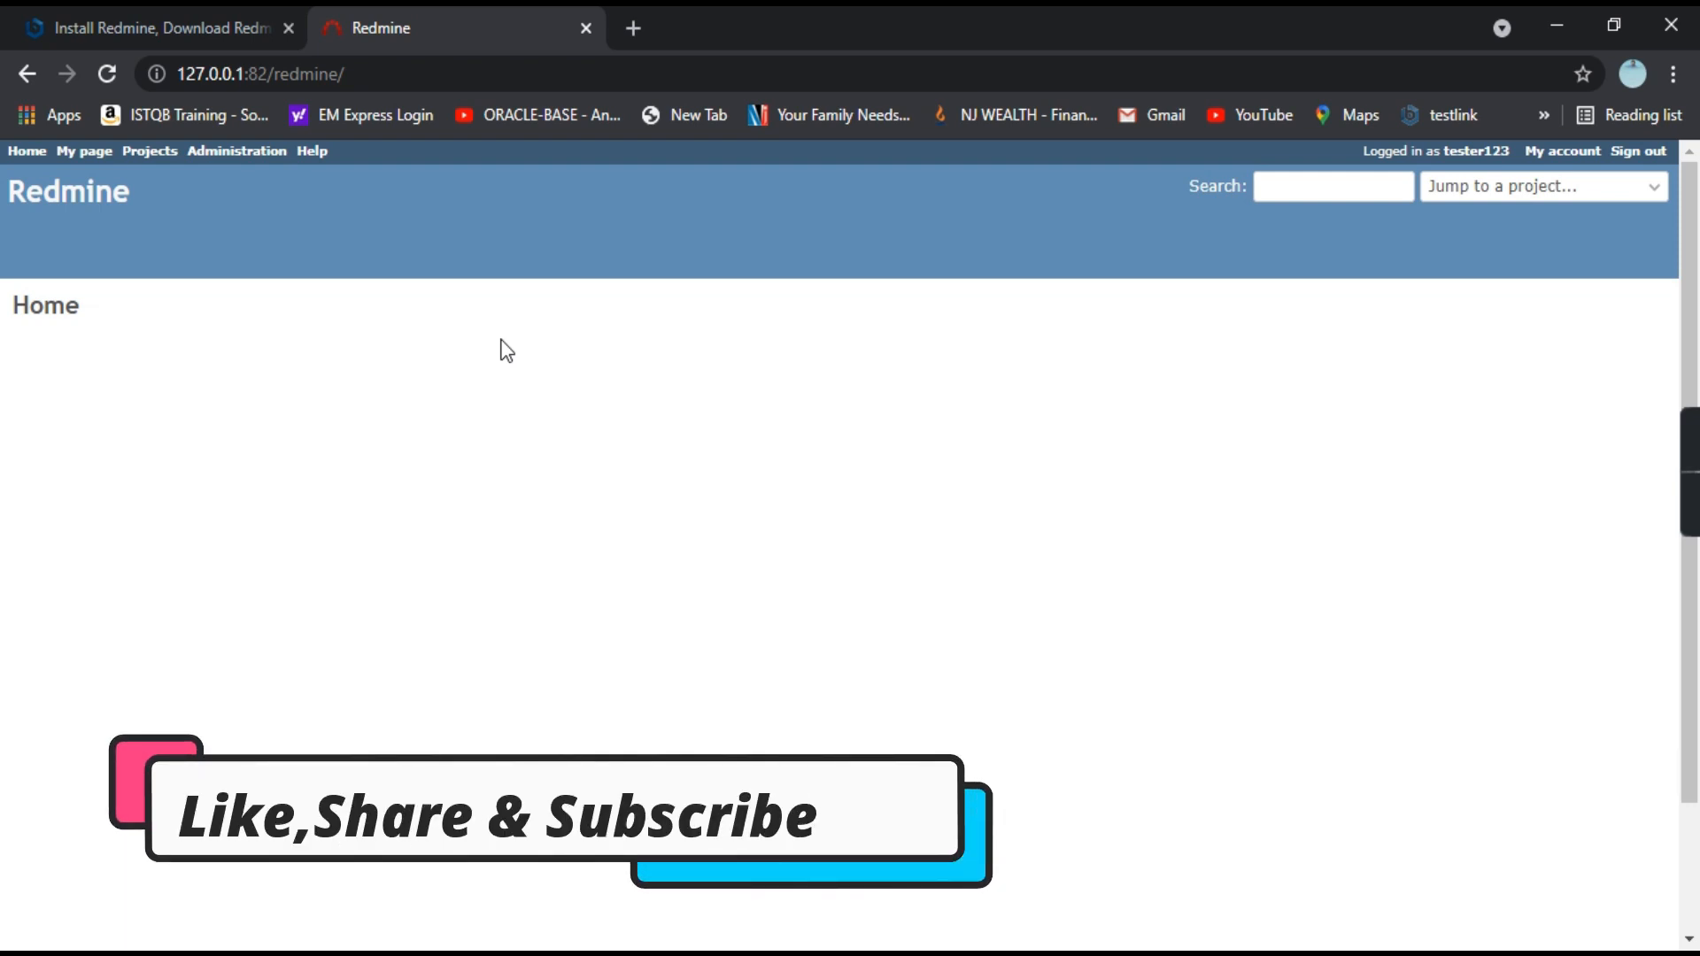
pyautogui.moveTo(1676, 464)
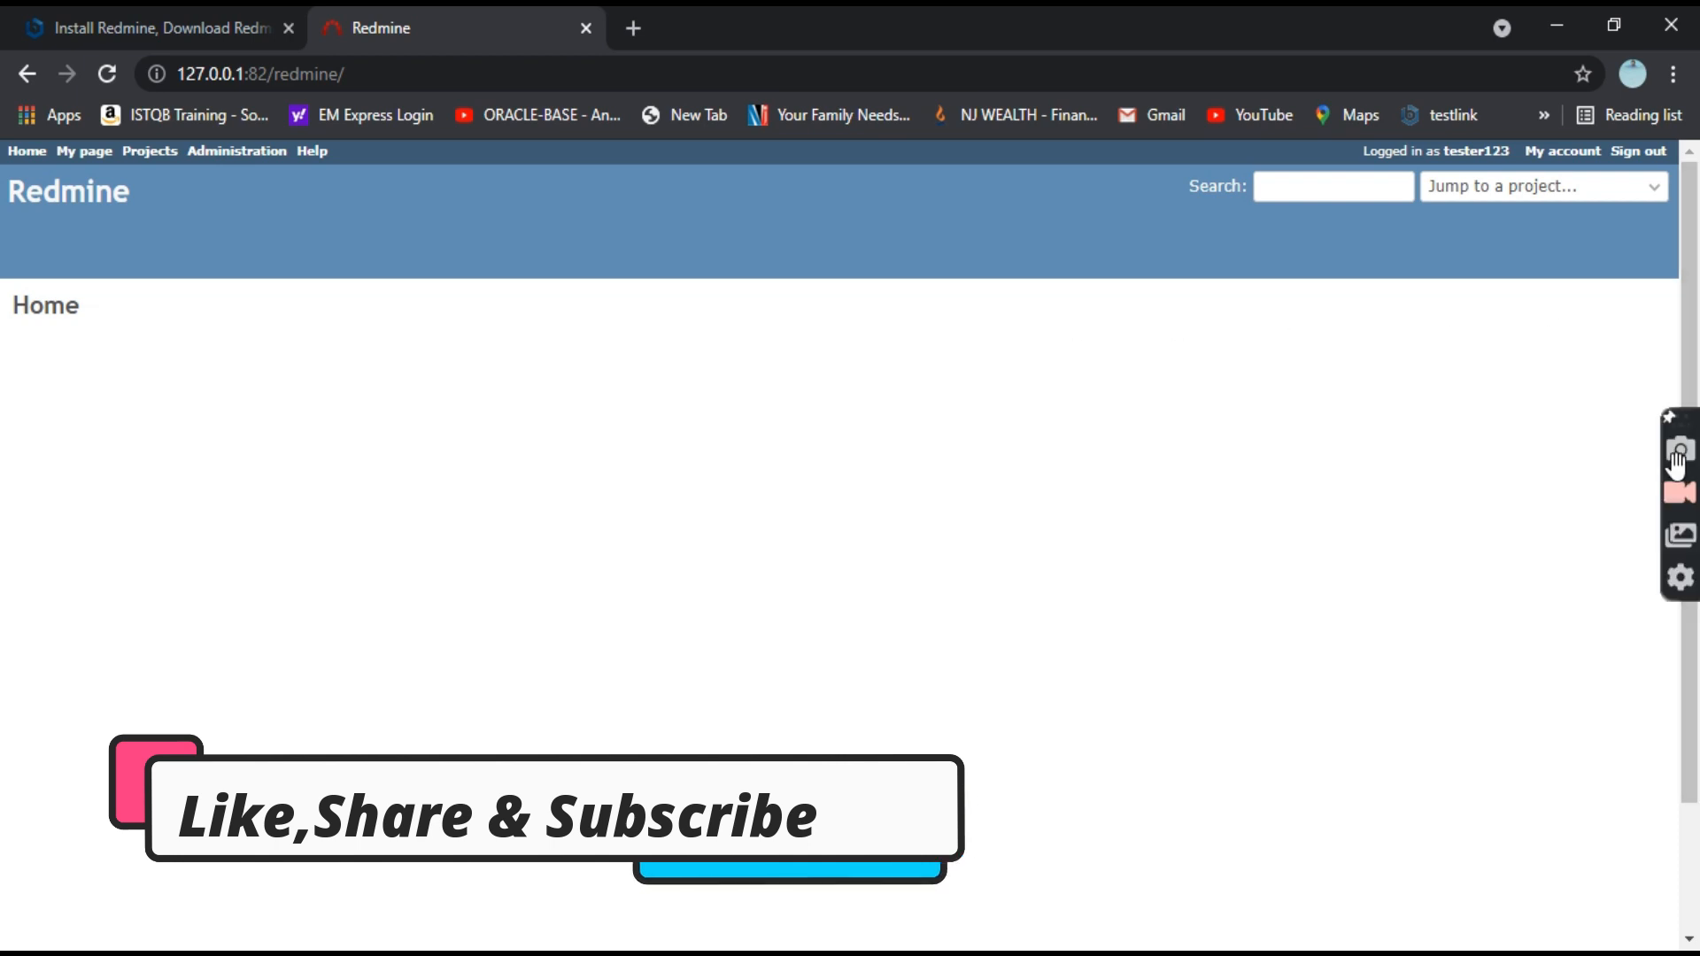
pyautogui.click(1676, 512)
pyautogui.click(1674, 501)
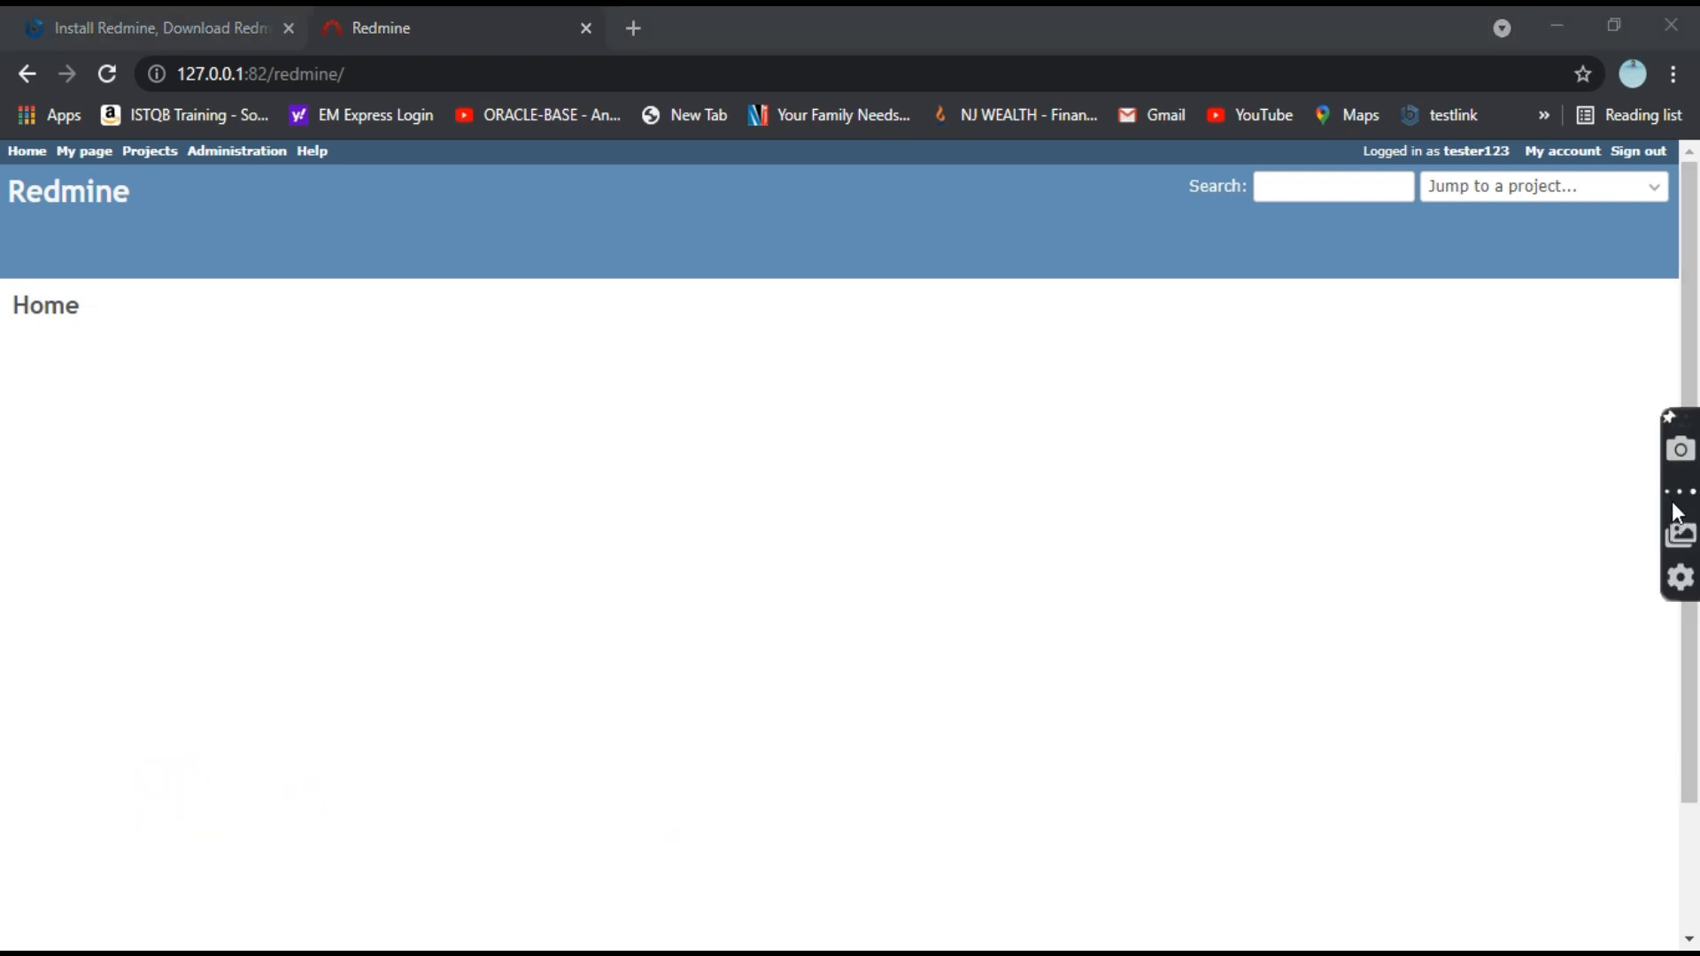